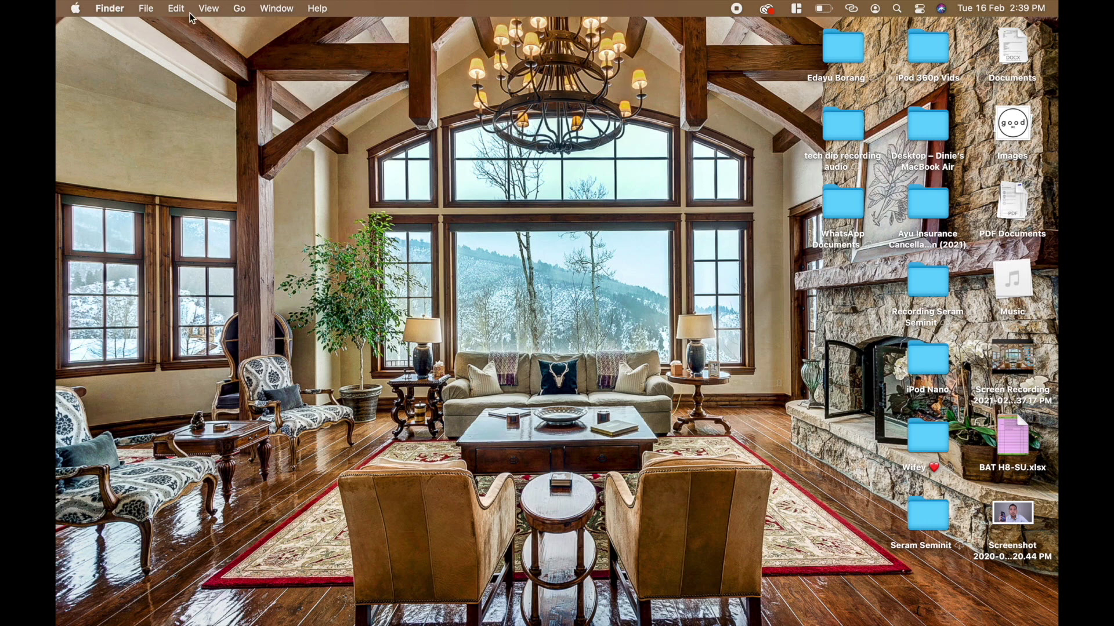
Step: Turn off Use Stacks for the desktop files and turn it back on
left_click(208, 8)
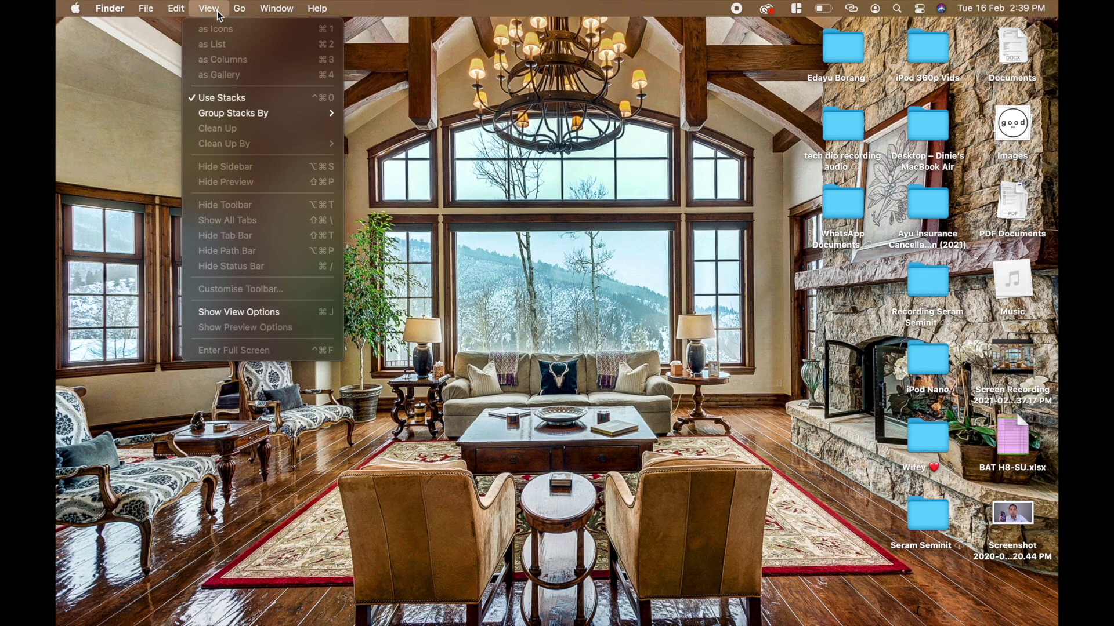
left_click(210, 100)
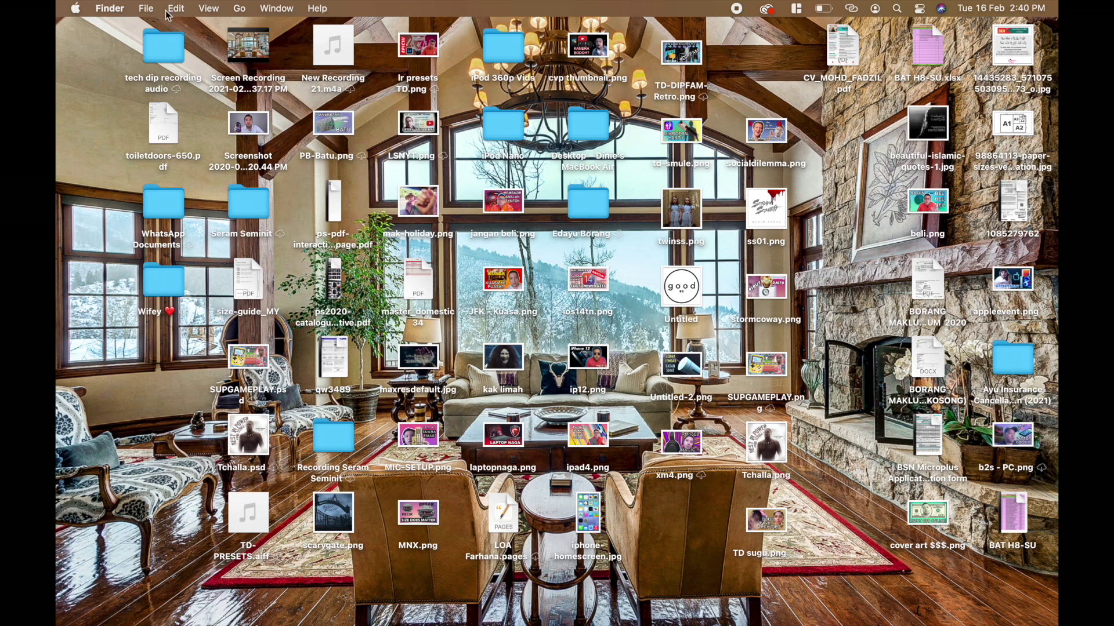
left_click(208, 8)
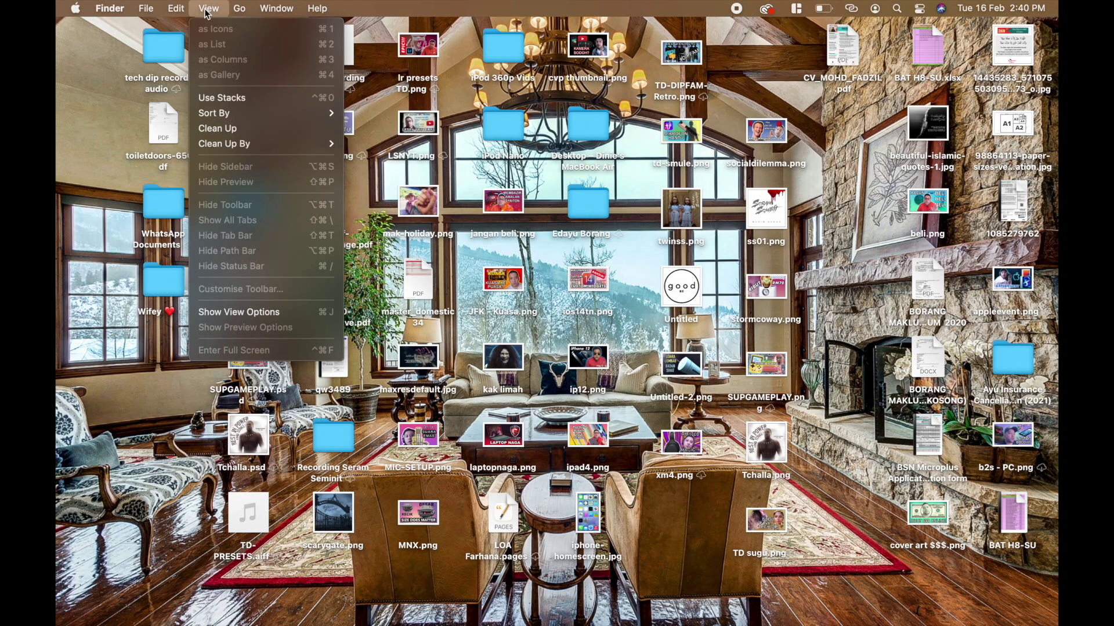
left_click(226, 99)
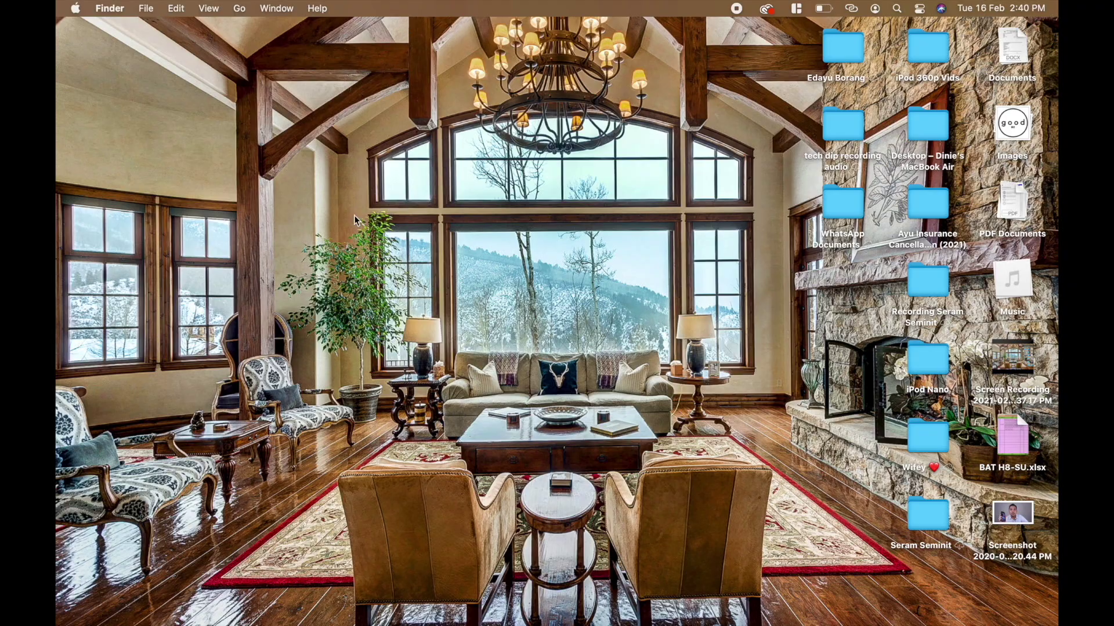
Step: View the Control Centre controls, and bring up Siri and dismiss it
mouse_move(260, 611)
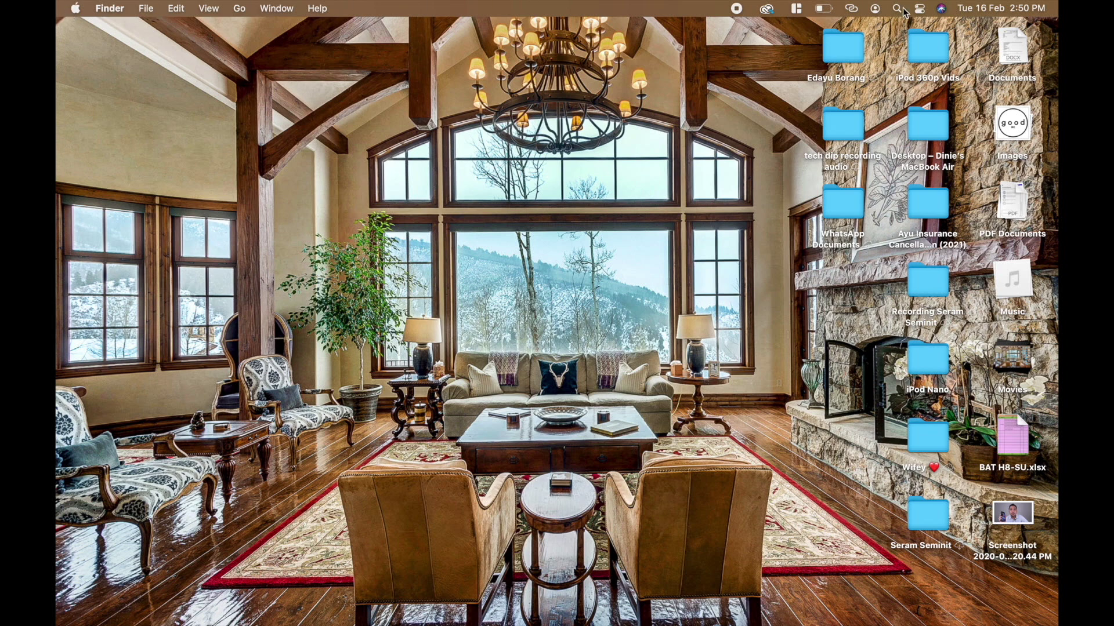
left_click(920, 10)
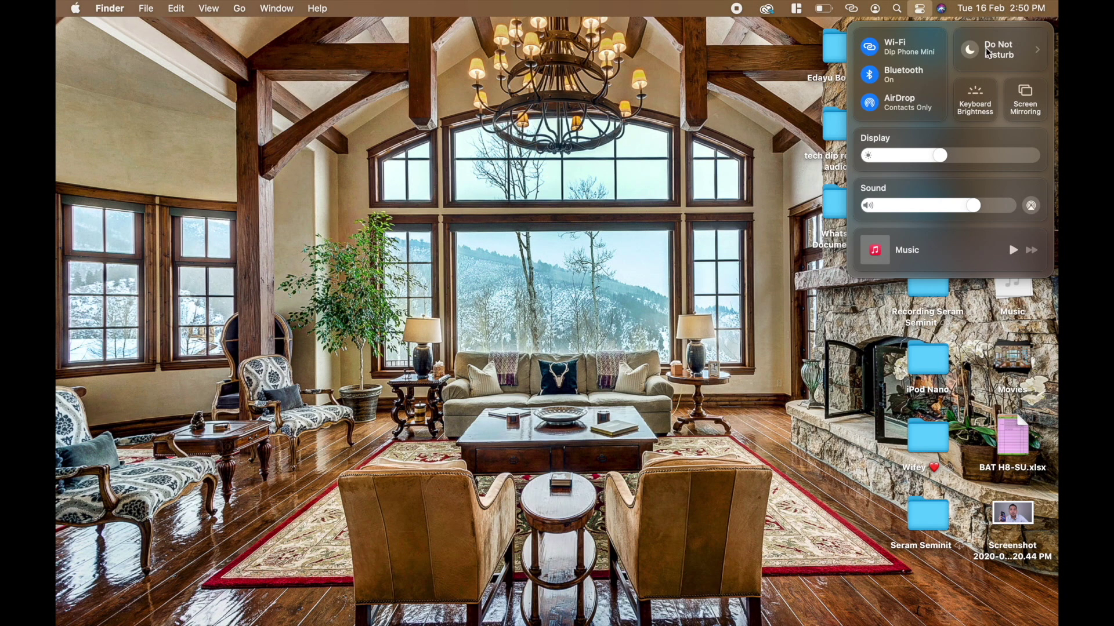
left_click(898, 9)
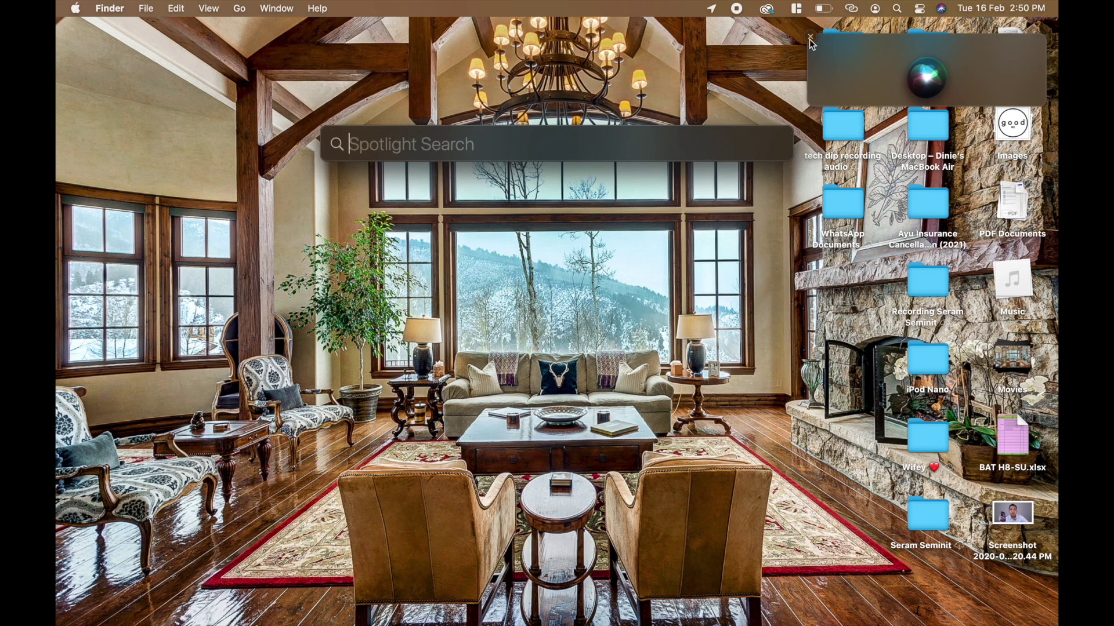
left_click(810, 39)
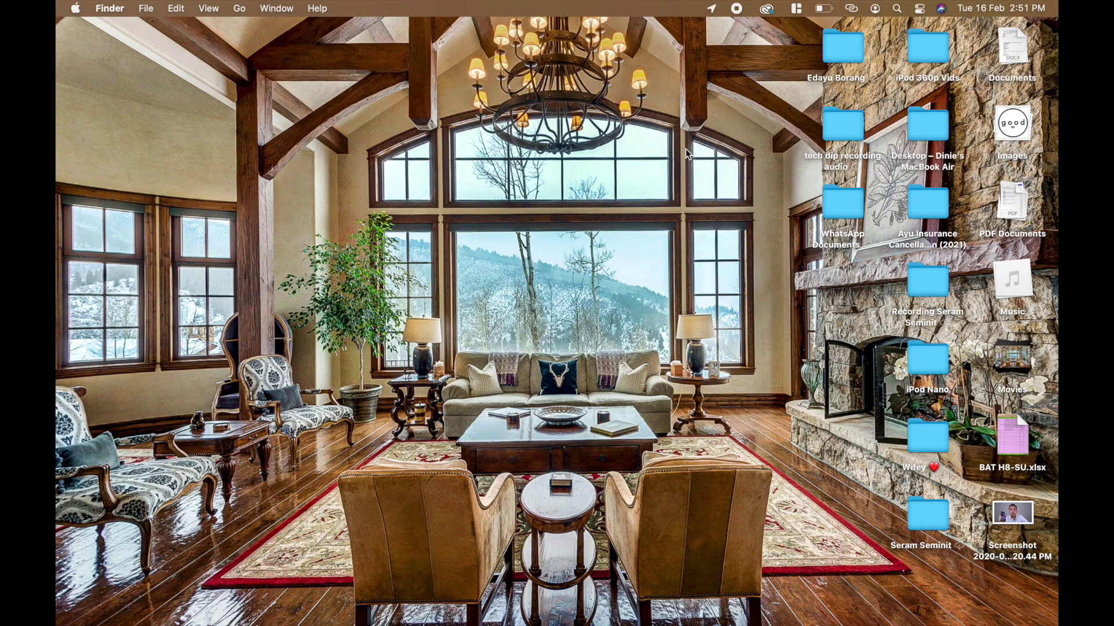
Step: Bring up the Spotlight search field twice, dismissing it each time without searching
left_click(897, 8)
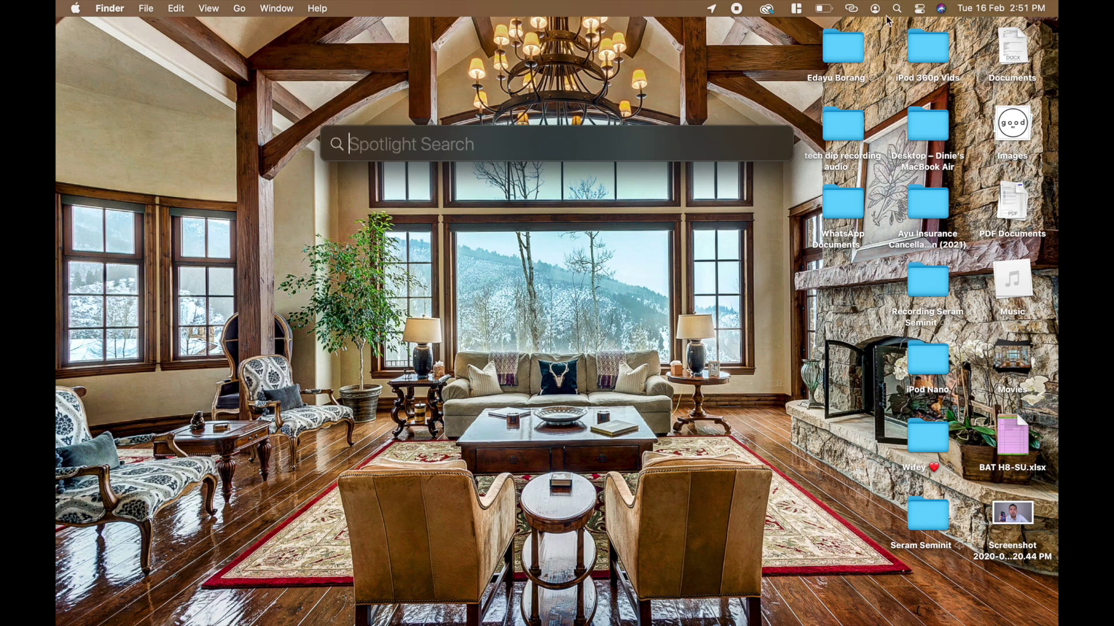
left_click(264, 365)
mouse_move(157, 609)
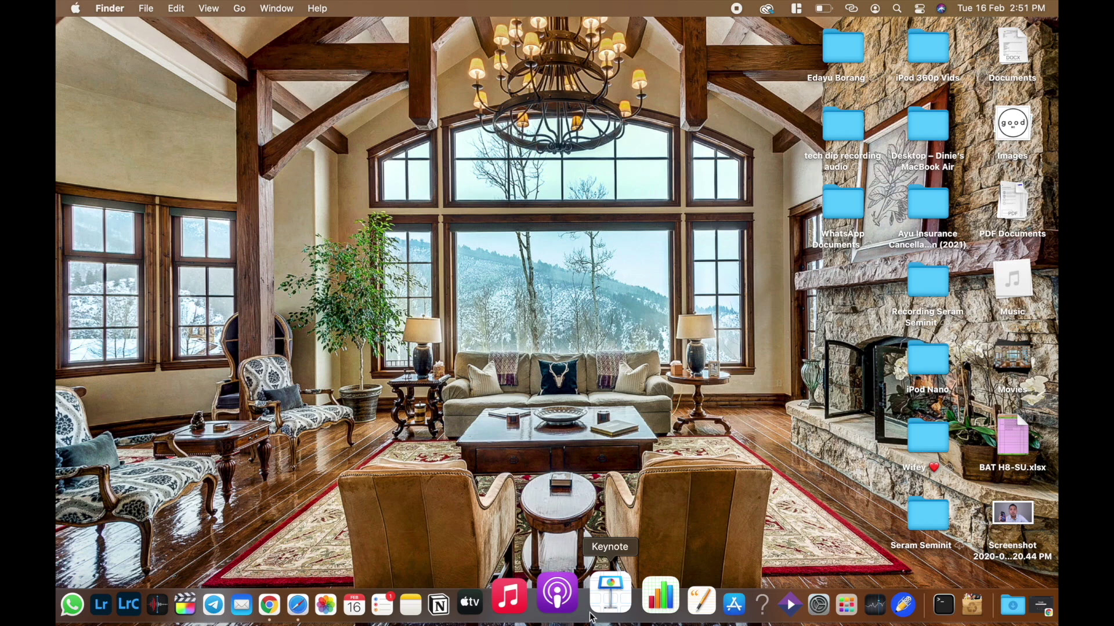
key("super+space")
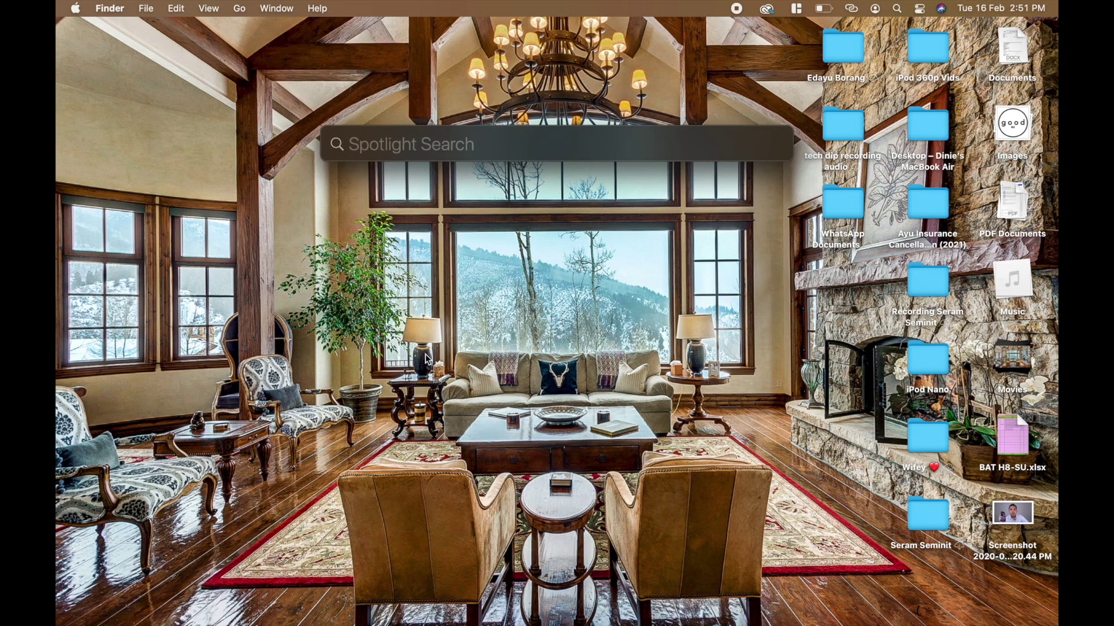
left_click(477, 314)
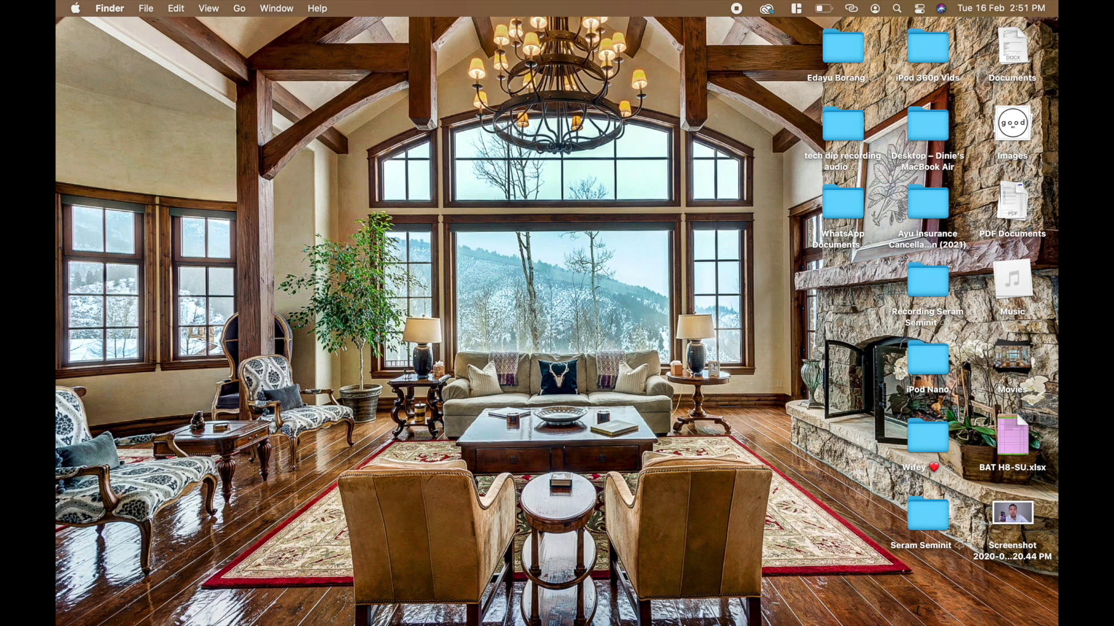
Step: Open Launchpad and look through both pages of installed apps
mouse_move(725, 623)
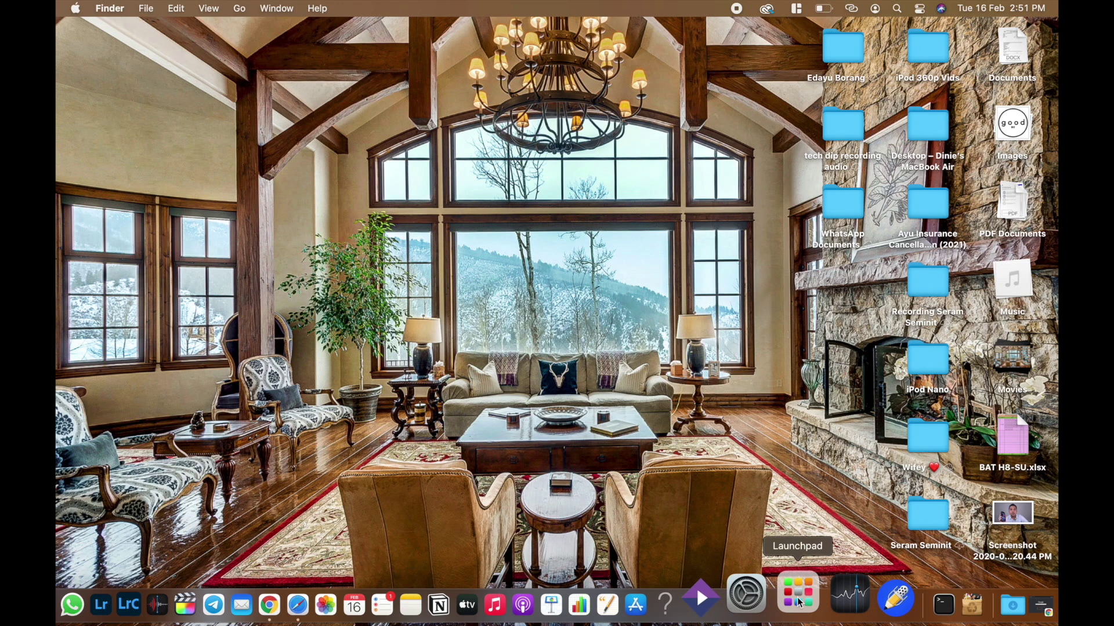
left_click(798, 595)
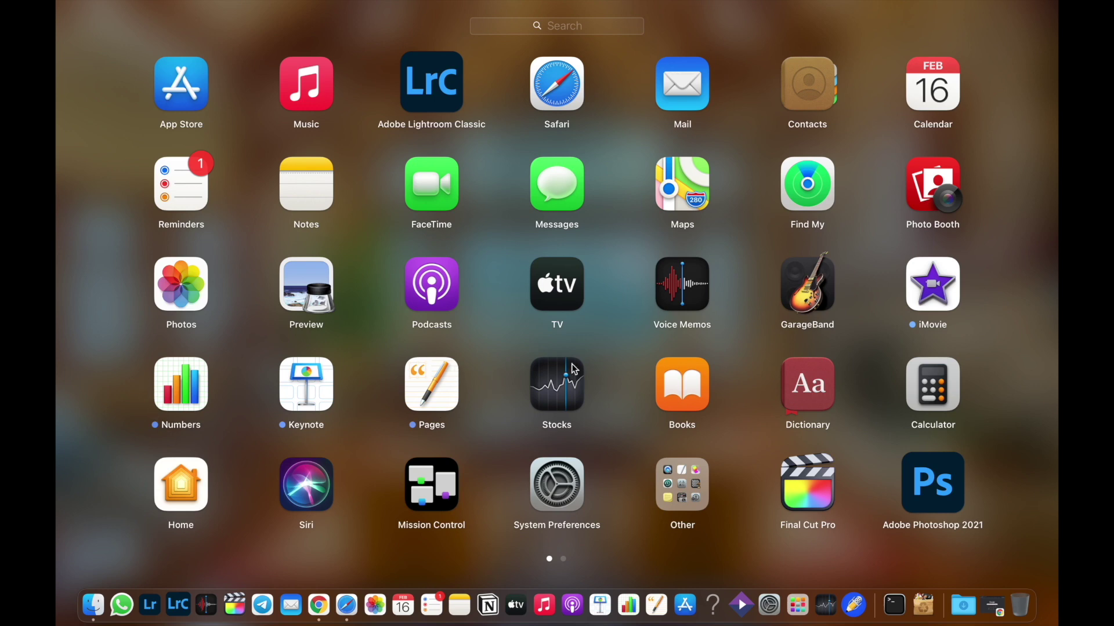
left_click_drag(868, 355, 629, 366)
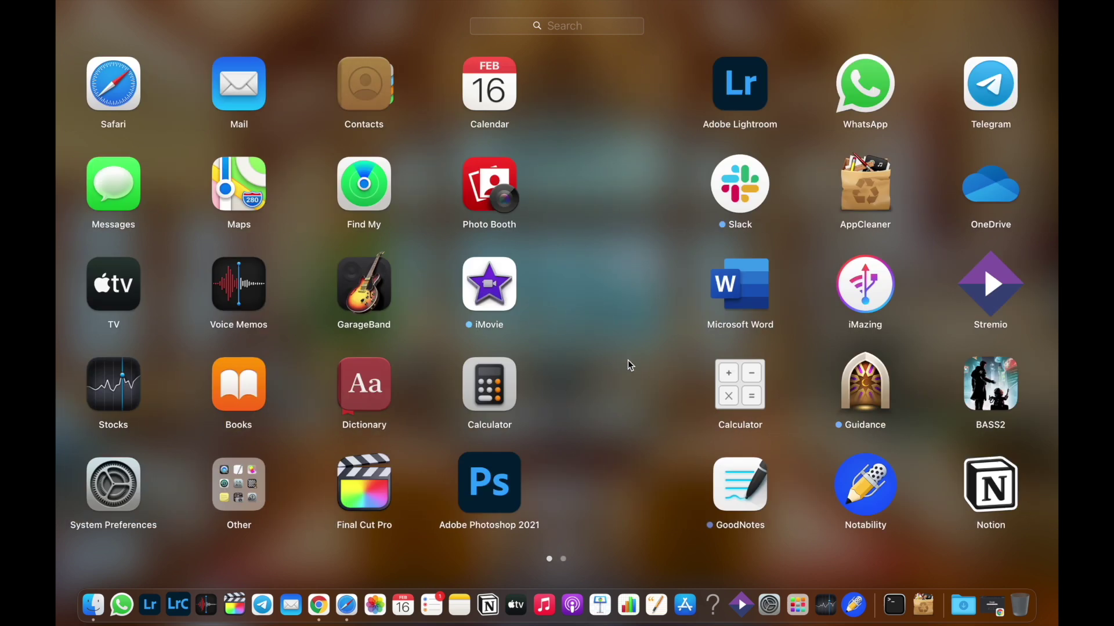
left_click_drag(91, 366, 730, 356)
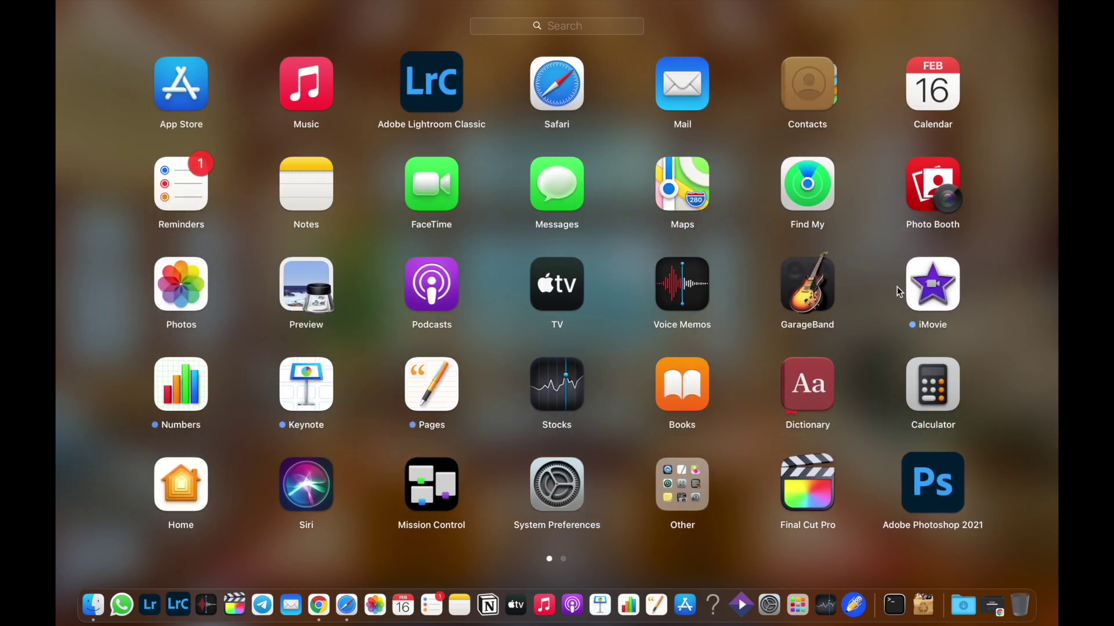
left_click_drag(894, 341, 330, 373)
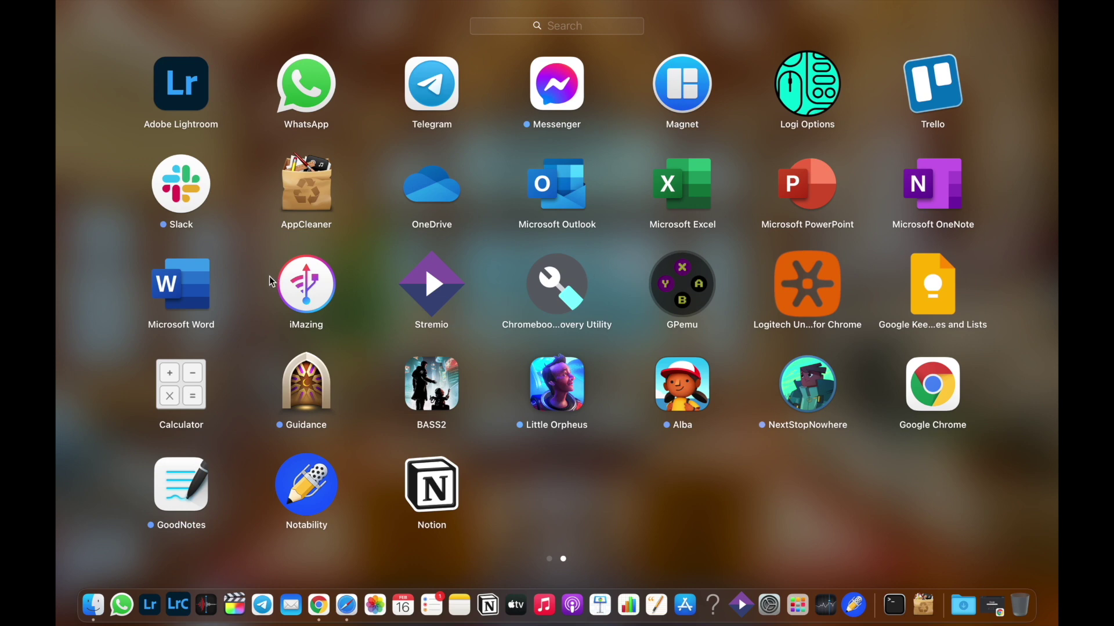
left_click_drag(738, 460, 948, 462)
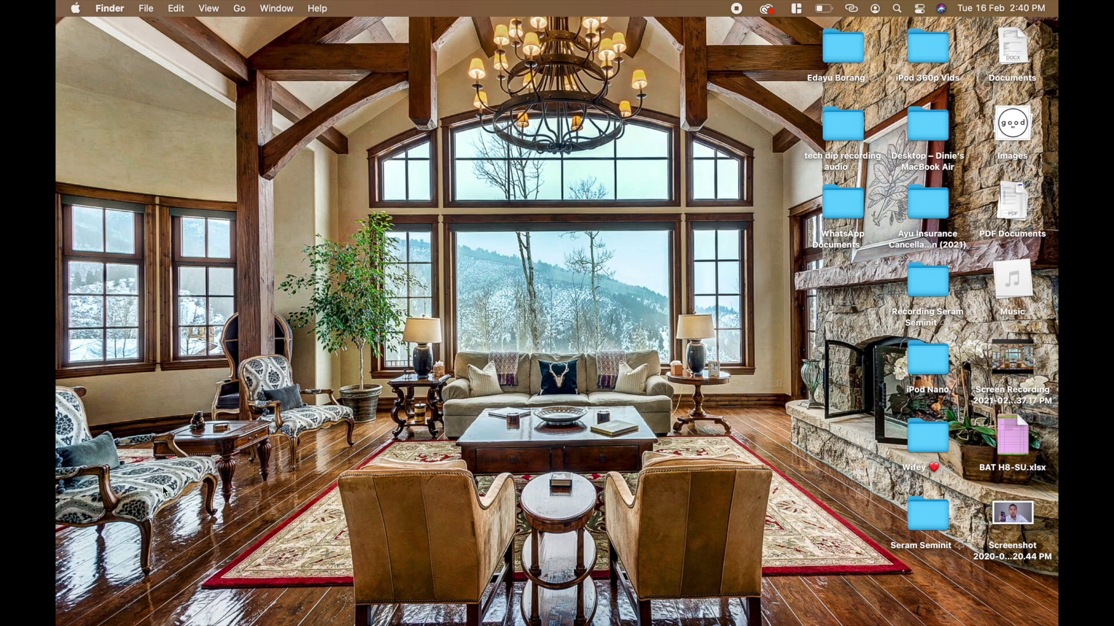
Step: Open a Finder window
mouse_move(118, 622)
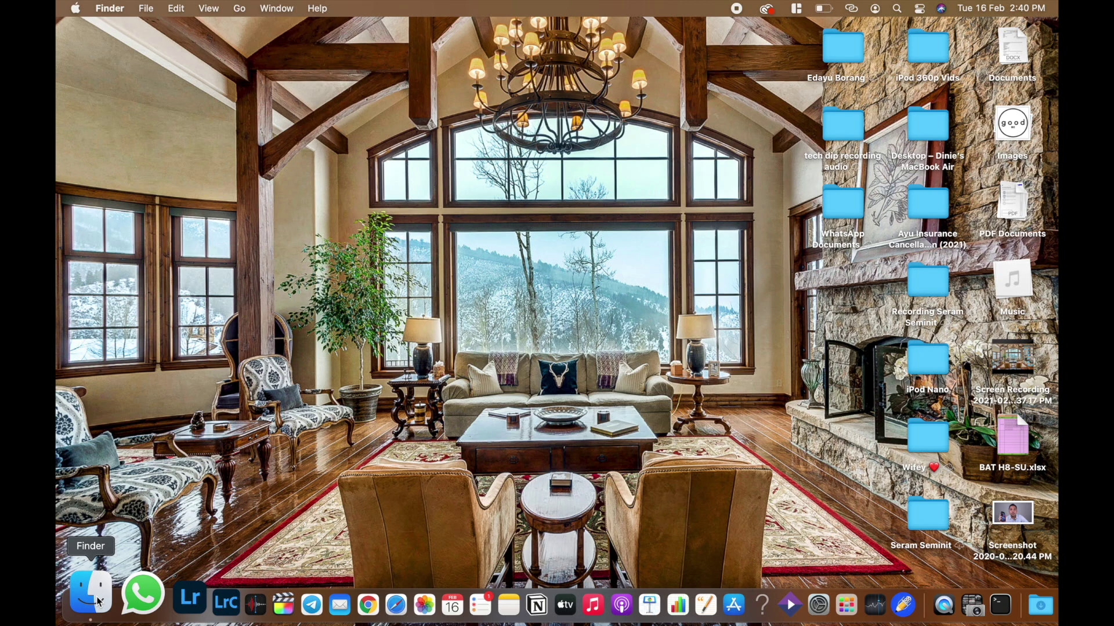
left_click(98, 602)
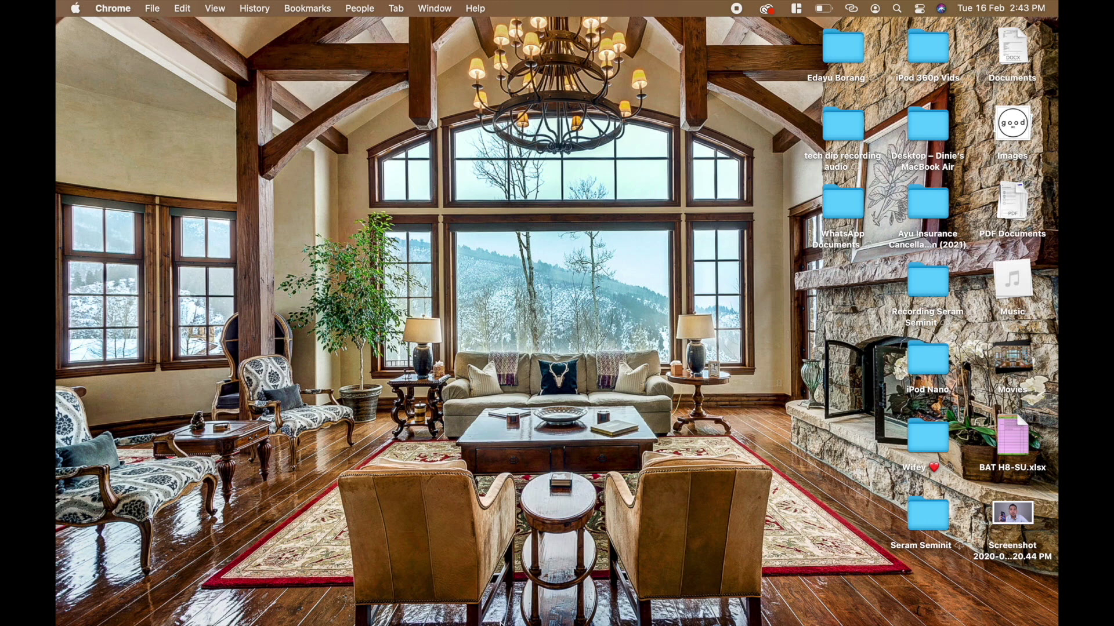
Step: Switch to the App Store, search for "twitter" and look through the Mac app results
mouse_move(551, 608)
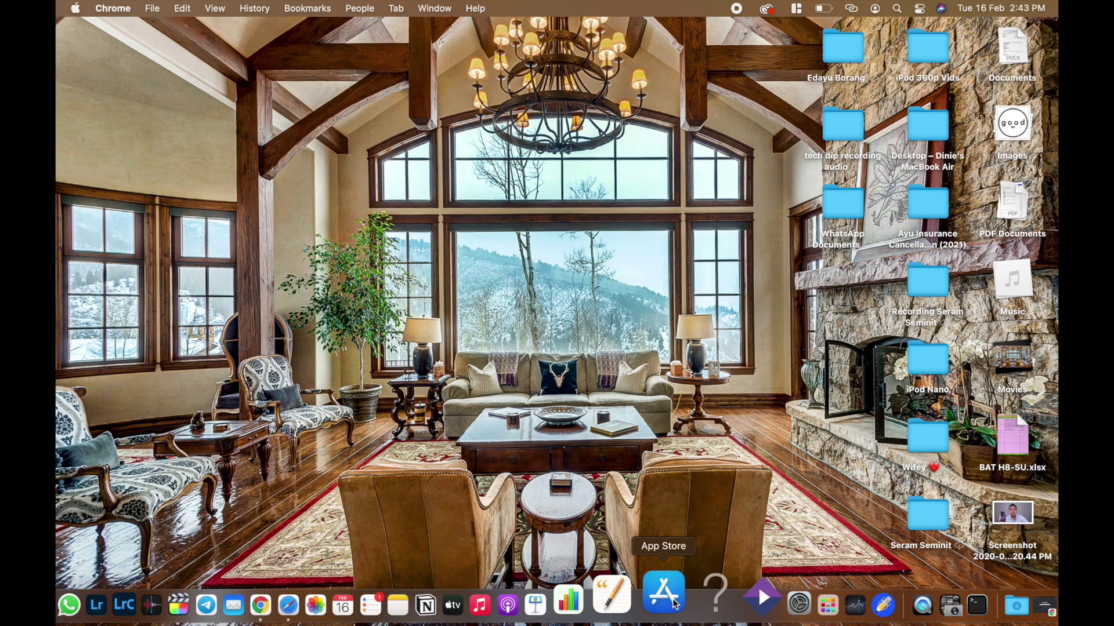
left_click(675, 604)
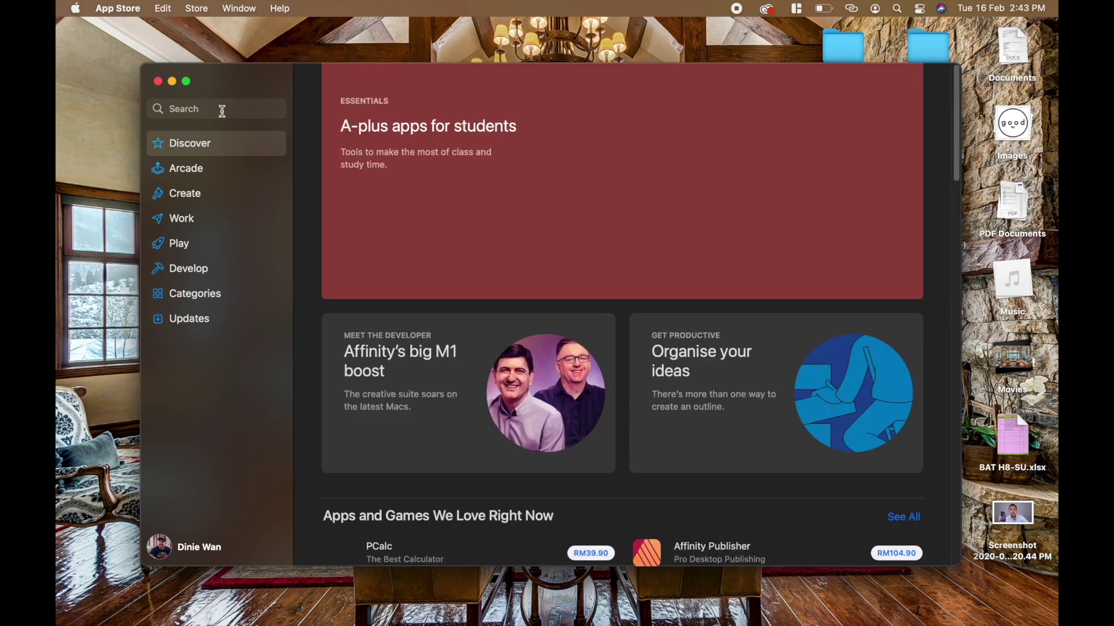
left_click(222, 112)
type("twitter")
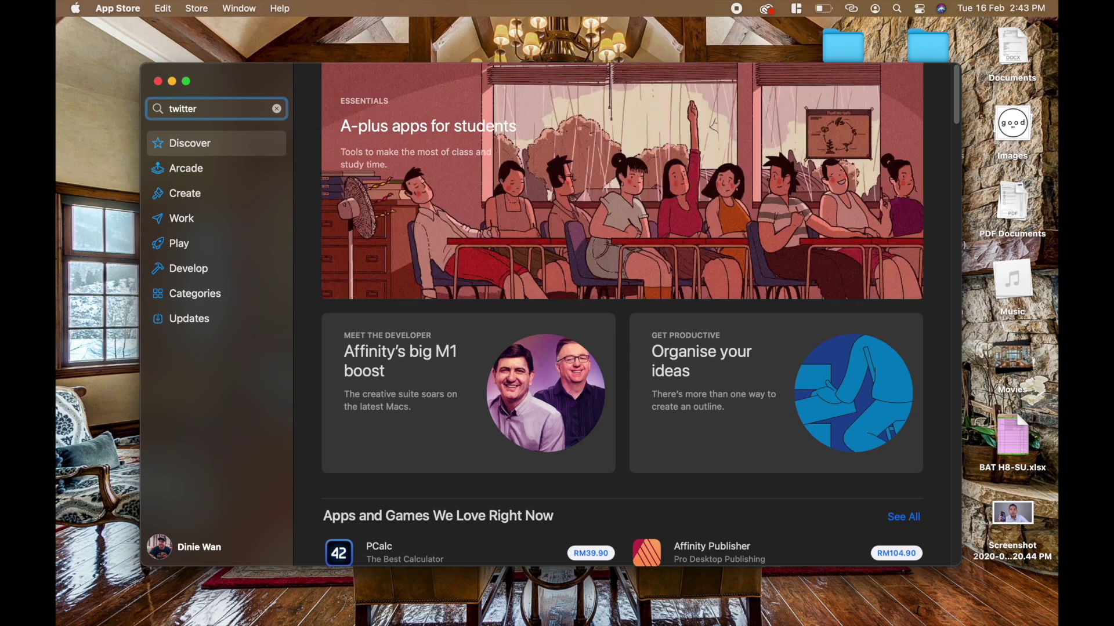
key("Return")
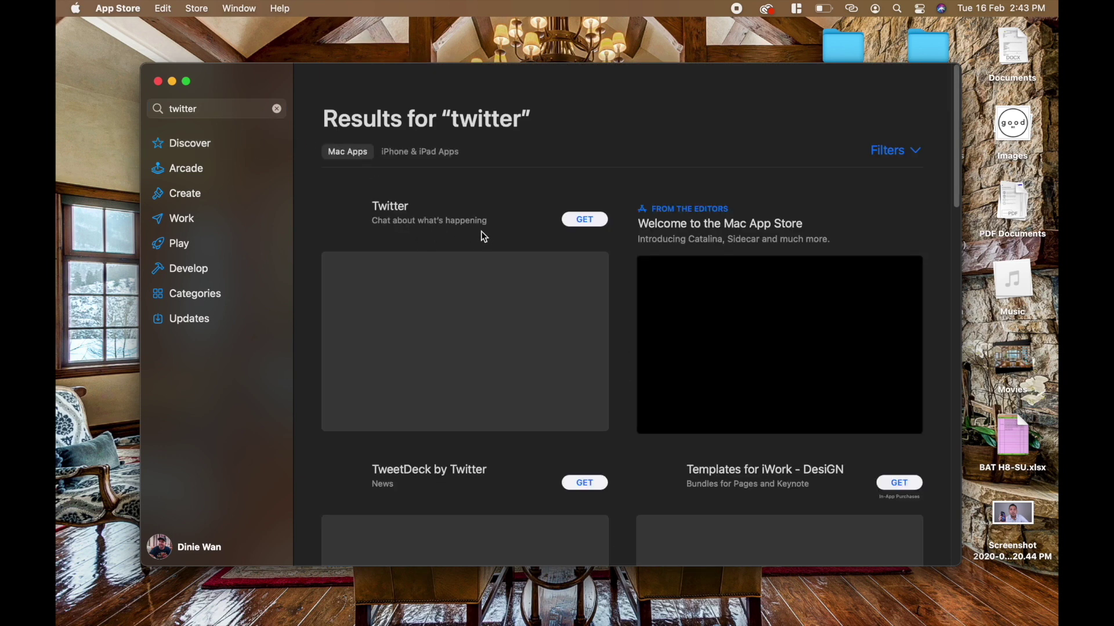
scroll(603, 237, "down", 2)
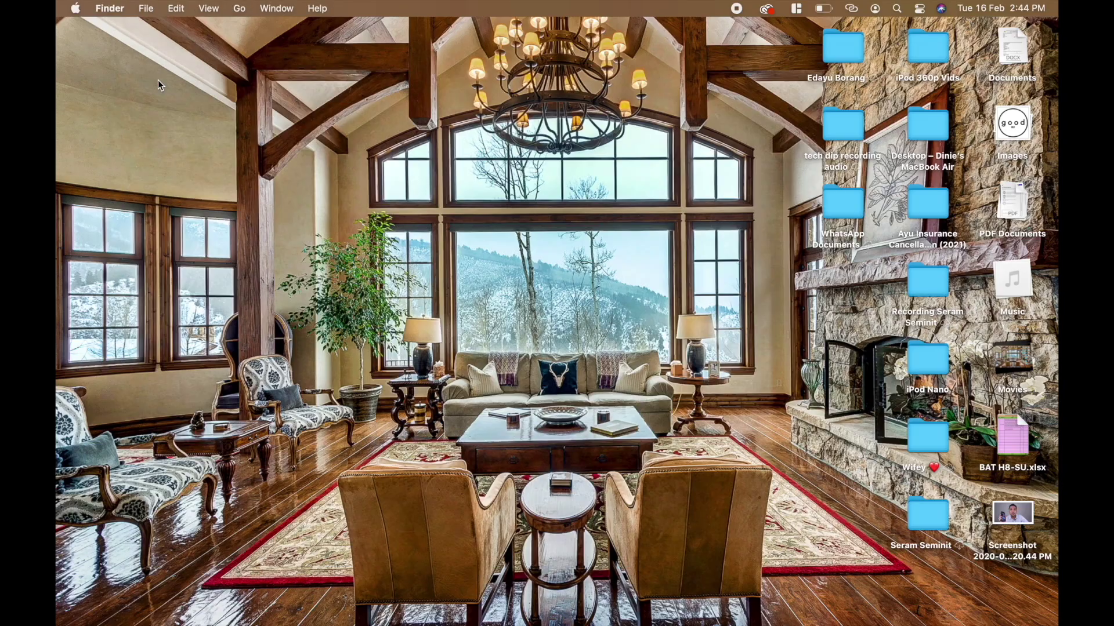
Step: Switch to Safari, search the web for "alfred" and open the Alfred productivity app's website
mouse_move(383, 618)
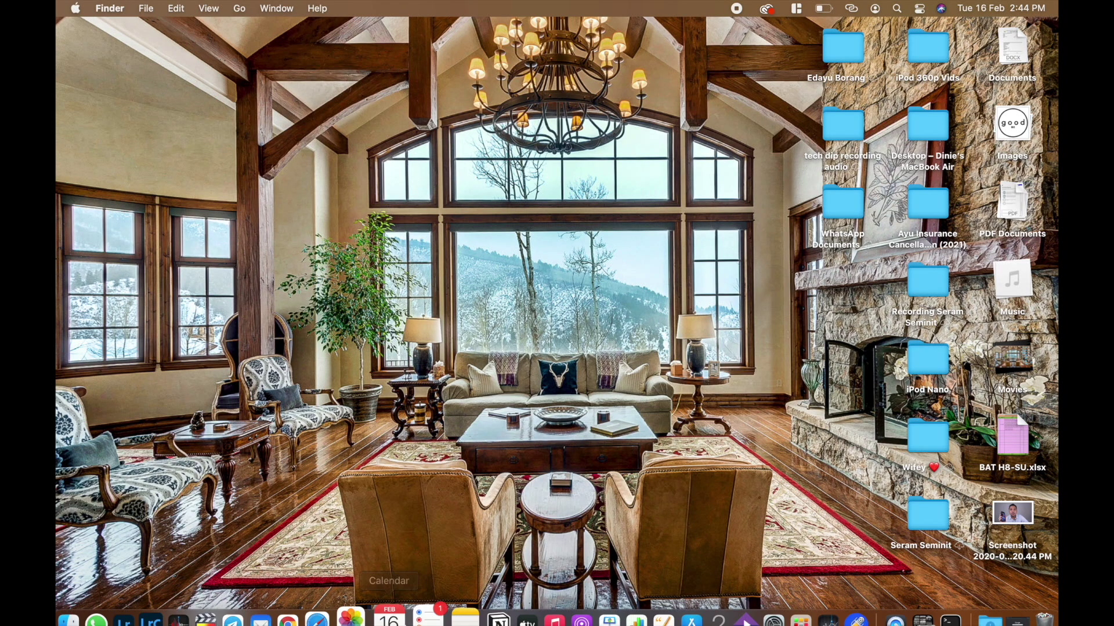
left_click(346, 605)
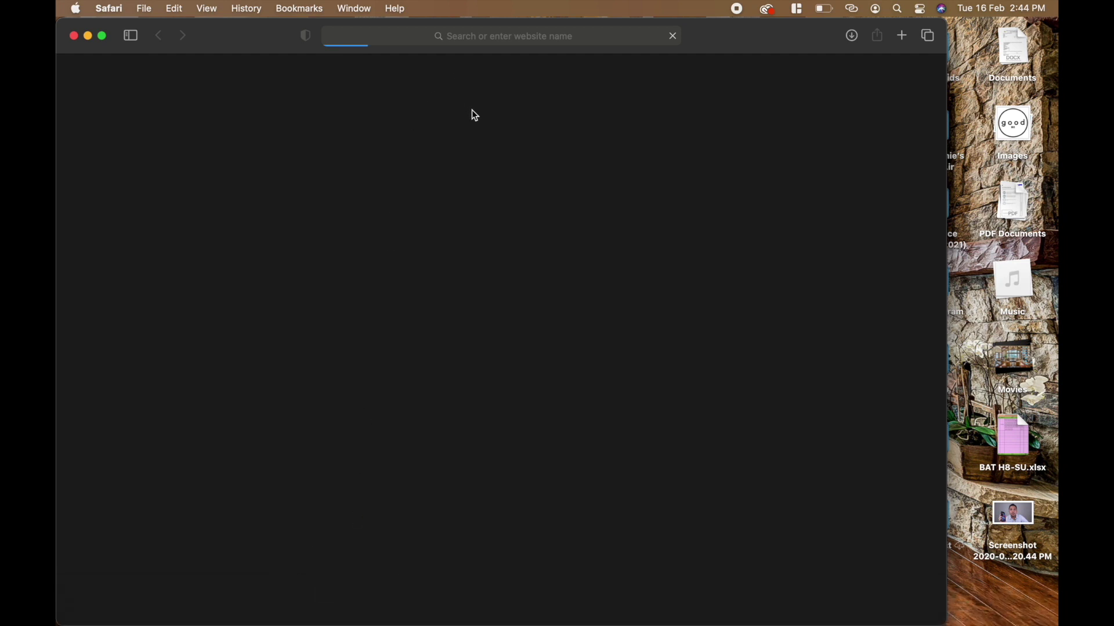
left_click(485, 38)
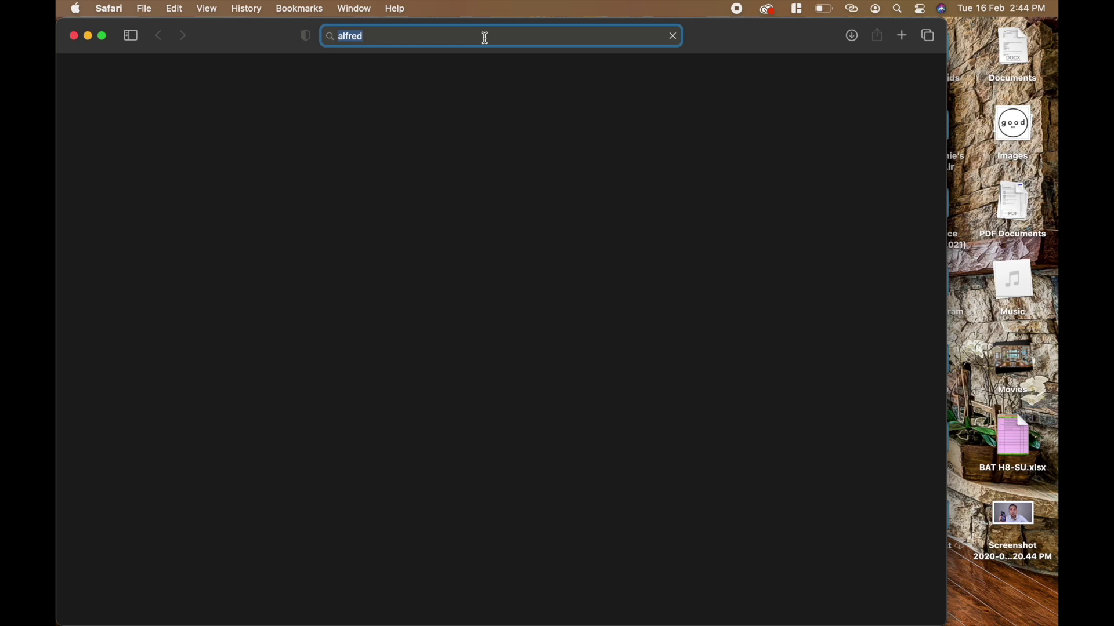
key("Return")
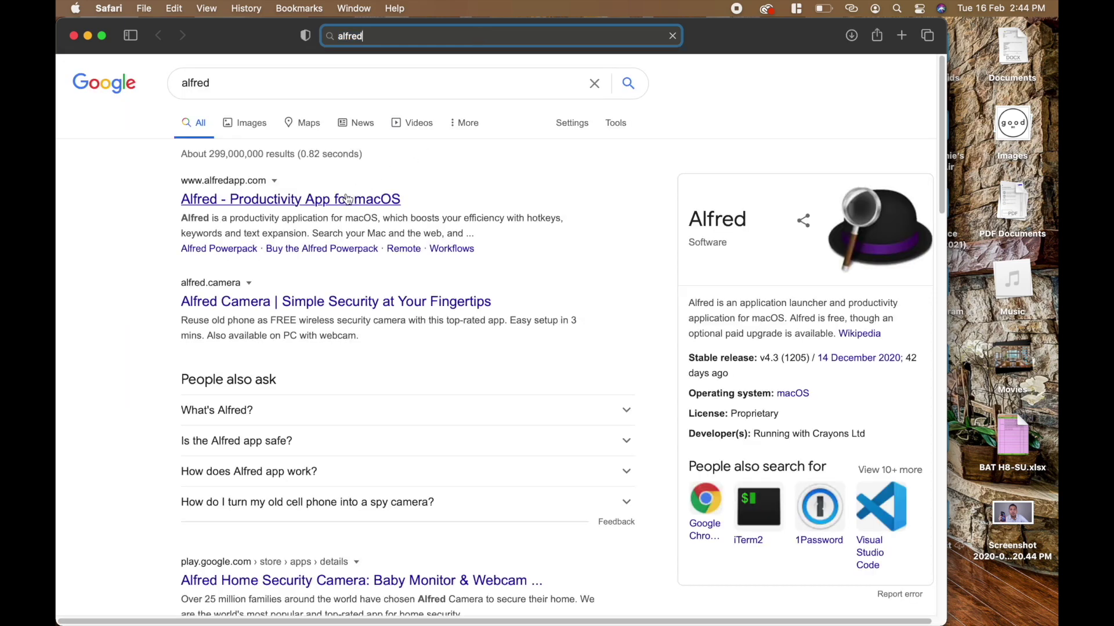
left_click(318, 203)
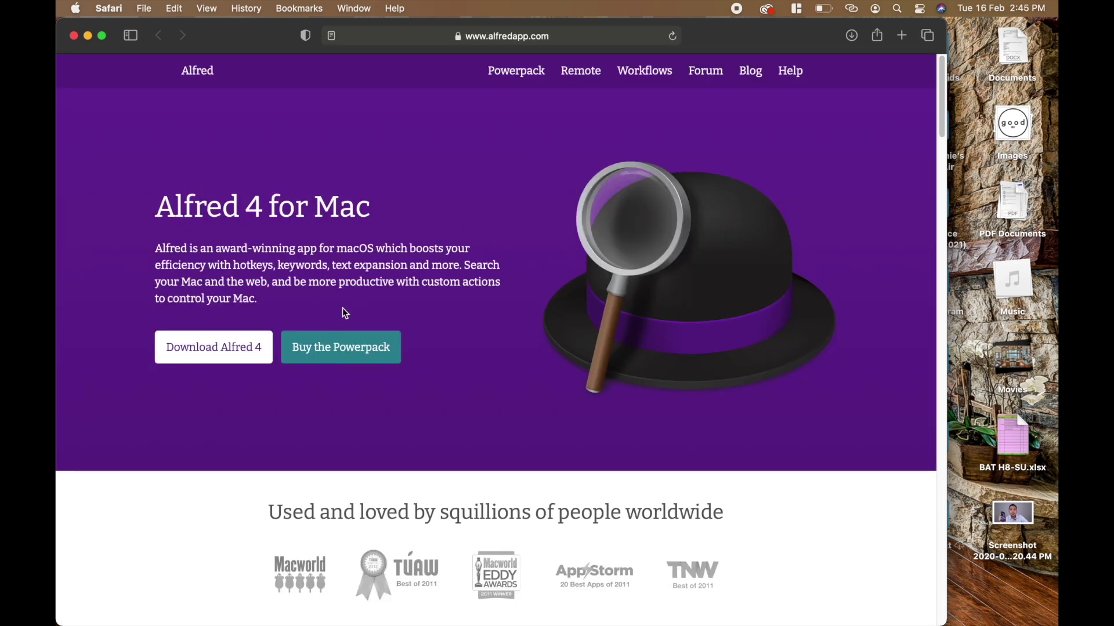
left_click(233, 351)
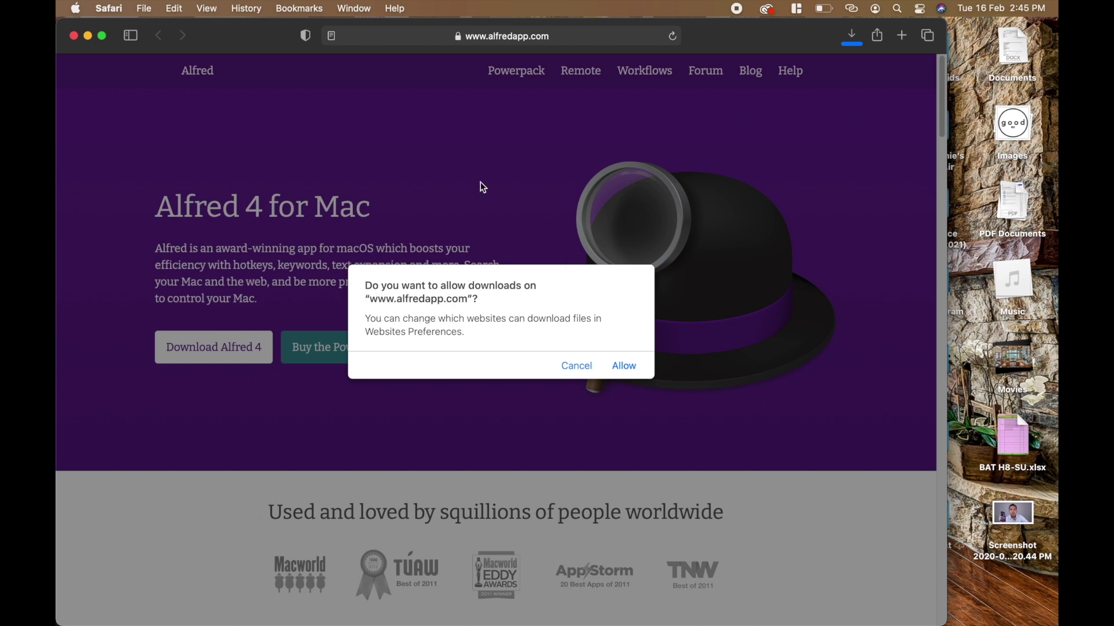
left_click(625, 366)
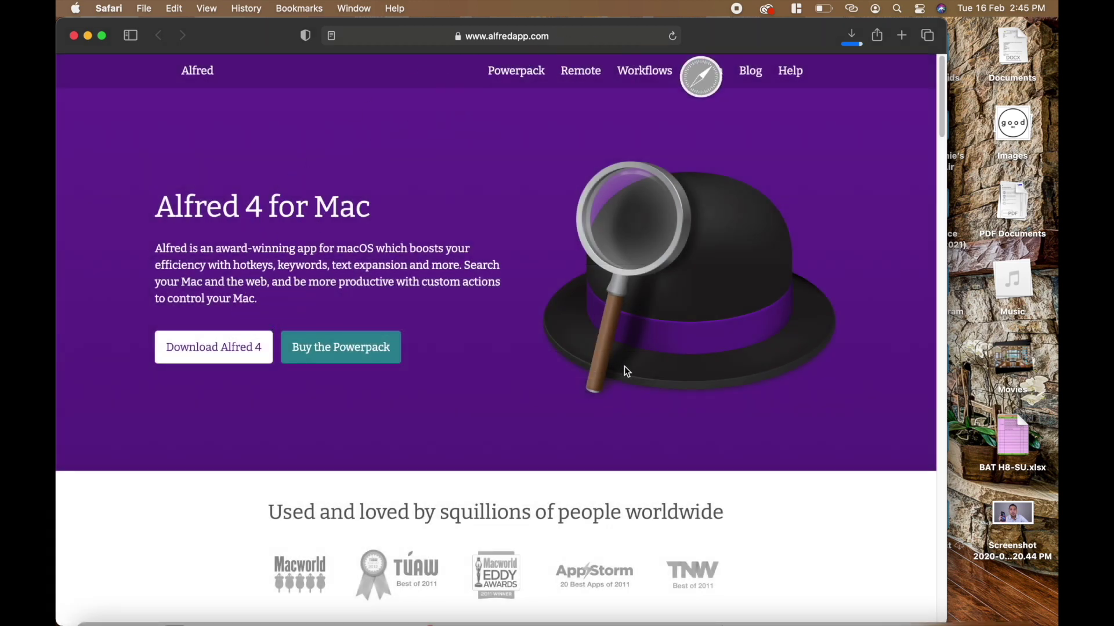
mouse_move(964, 625)
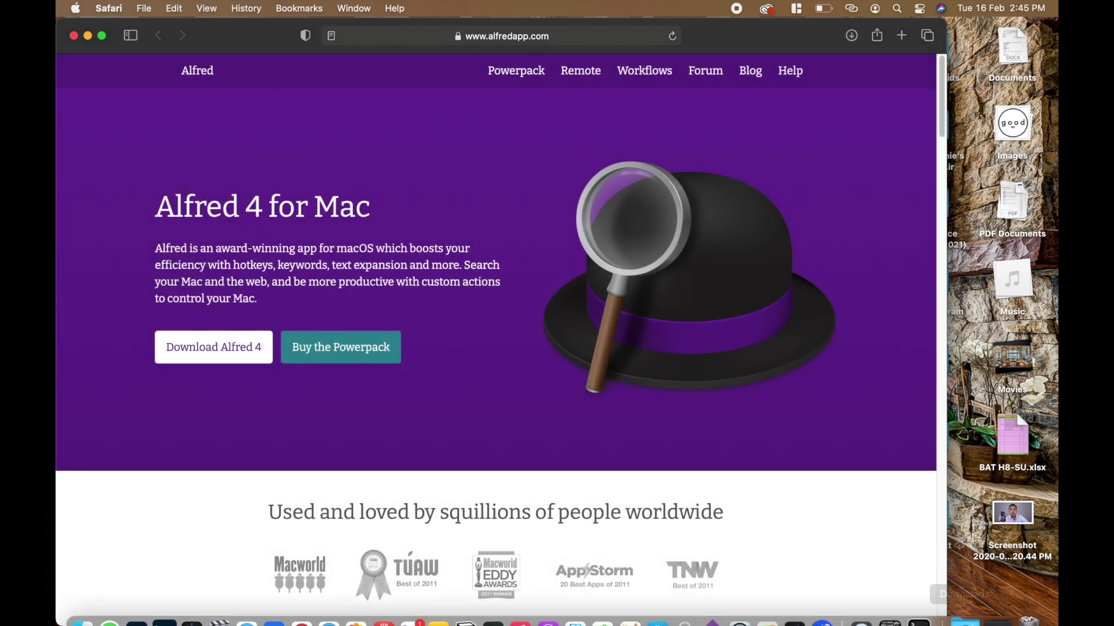
left_click(963, 594)
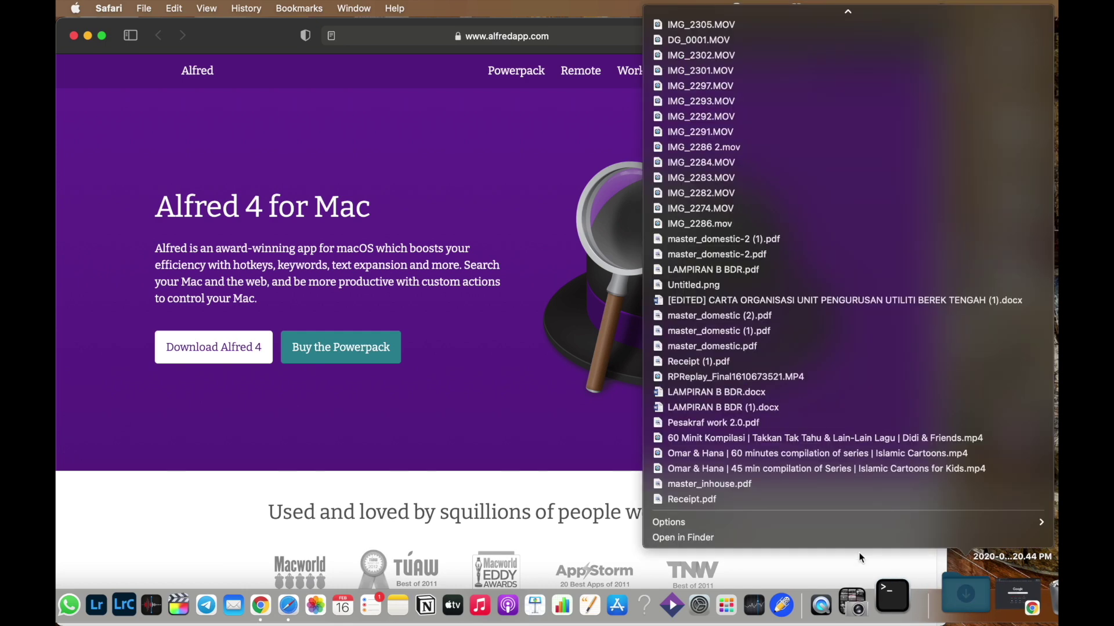
left_click(800, 538)
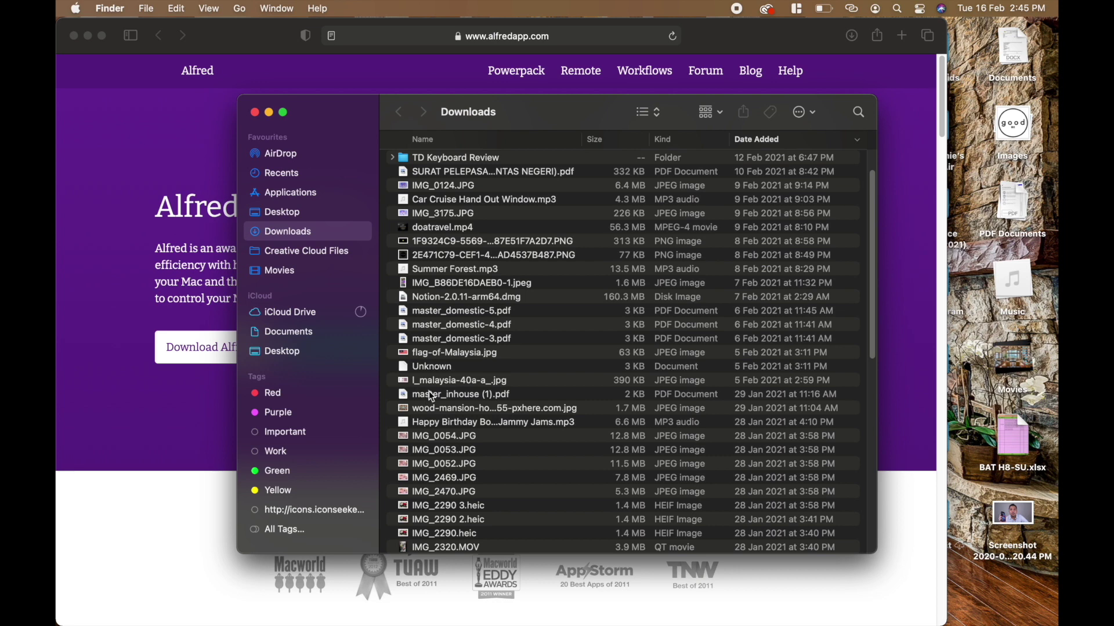
Step: Mount Alfred_4.3.1_1214.dmg from Downloads with the Safari window out of the way, and copy Alfred 4 into the Applications folder
scroll(470, 165, "up", 2)
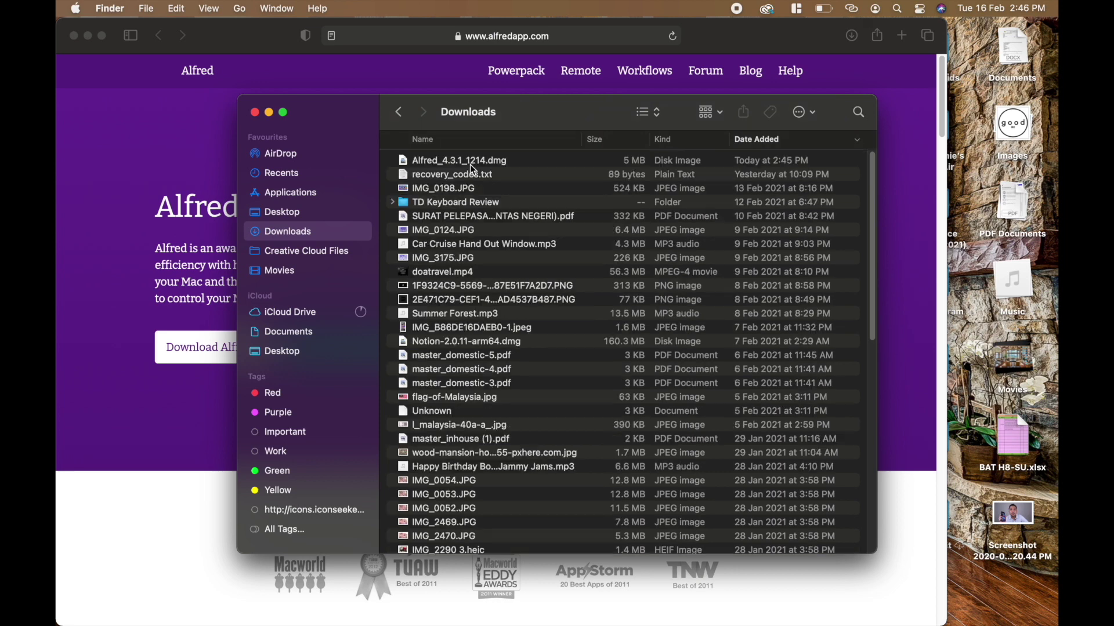
left_click(436, 160)
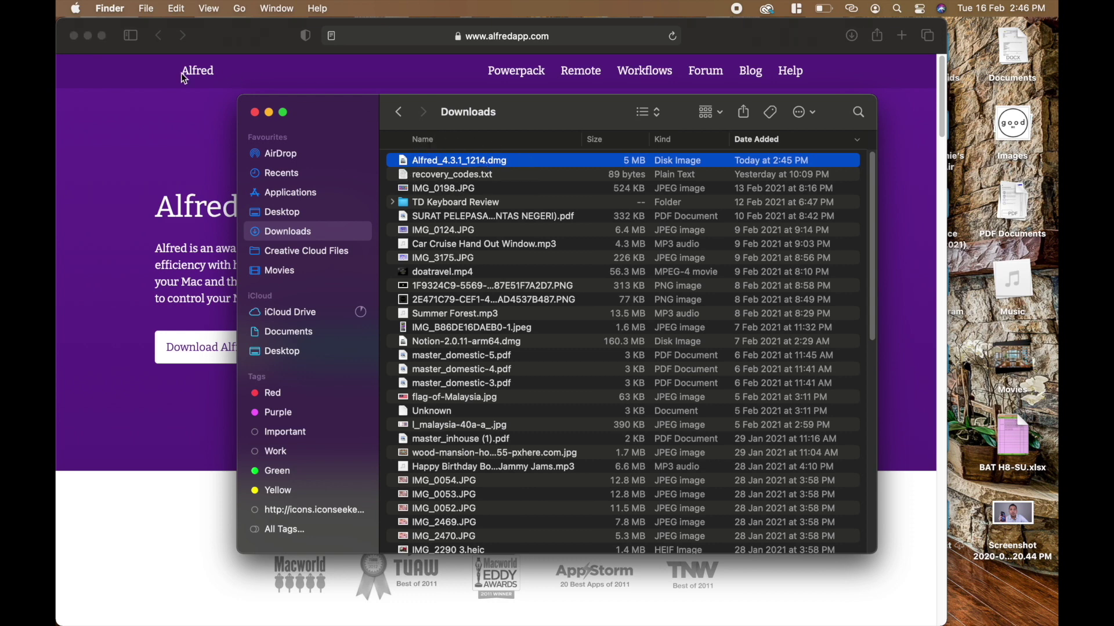
left_click(88, 36)
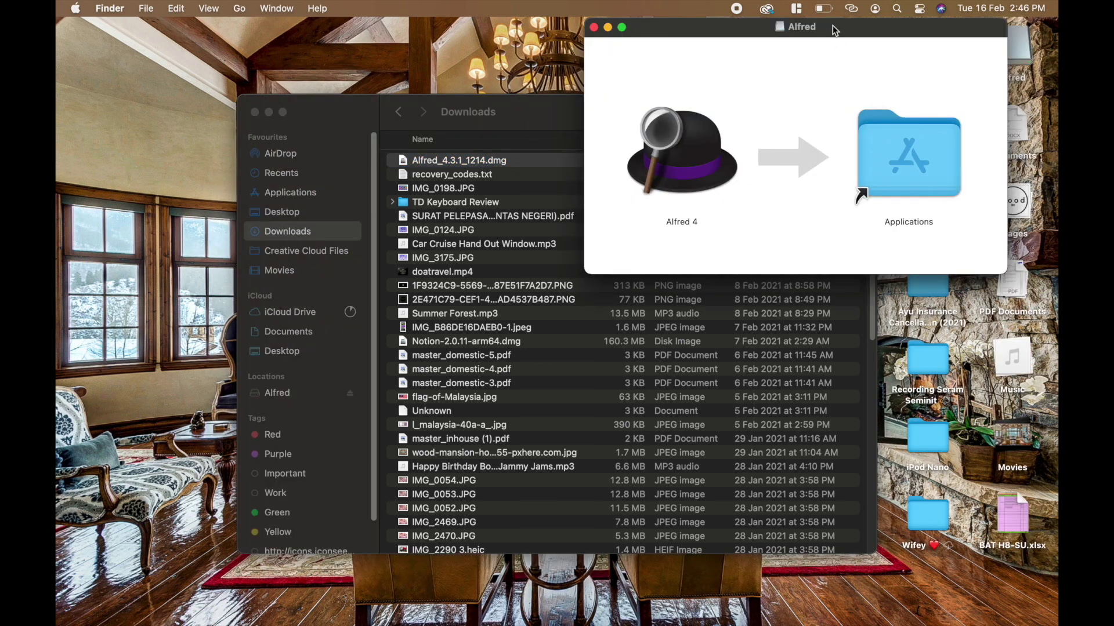
left_click_drag(844, 30, 774, 29)
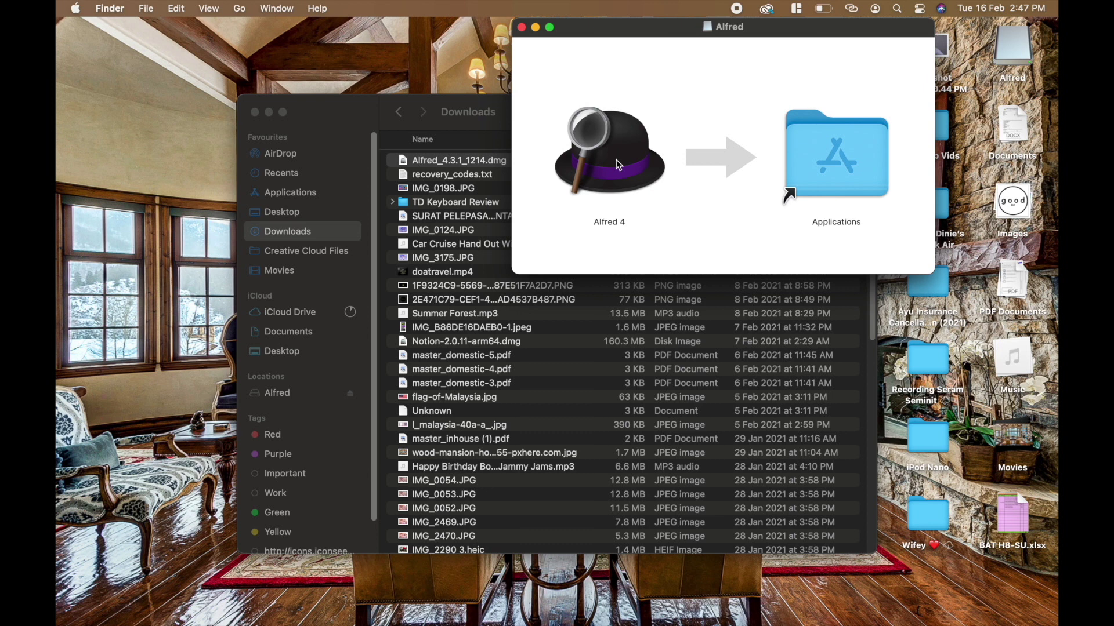
left_click_drag(616, 158, 838, 169)
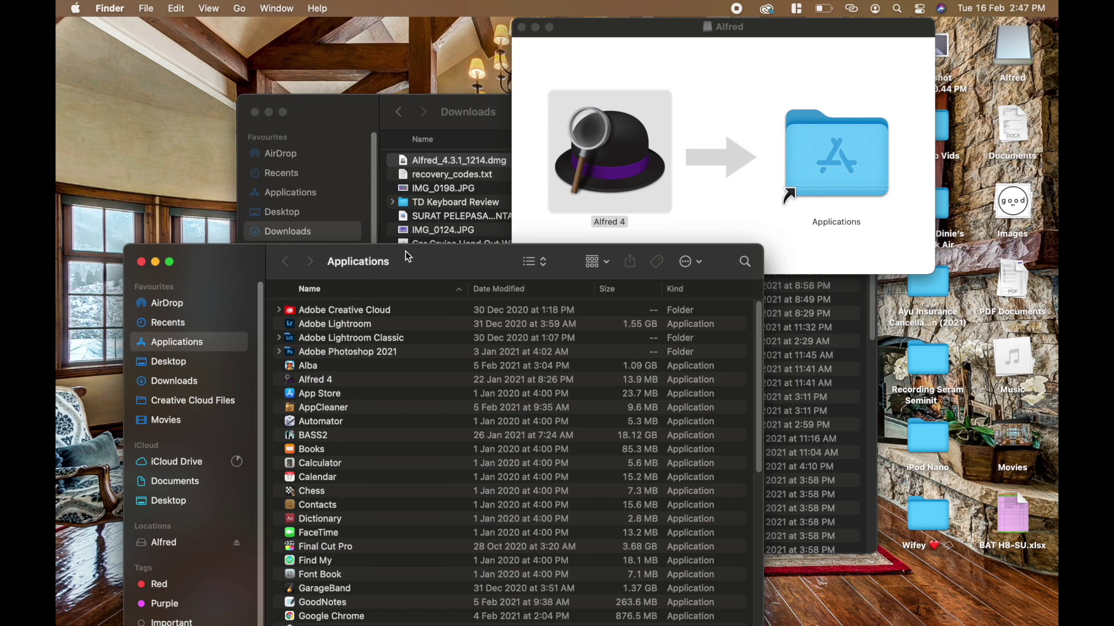
Step: Launch Alfred 4 from the Applications folder and allow the app downloaded from the internet to open
left_click_drag(408, 256, 391, 175)
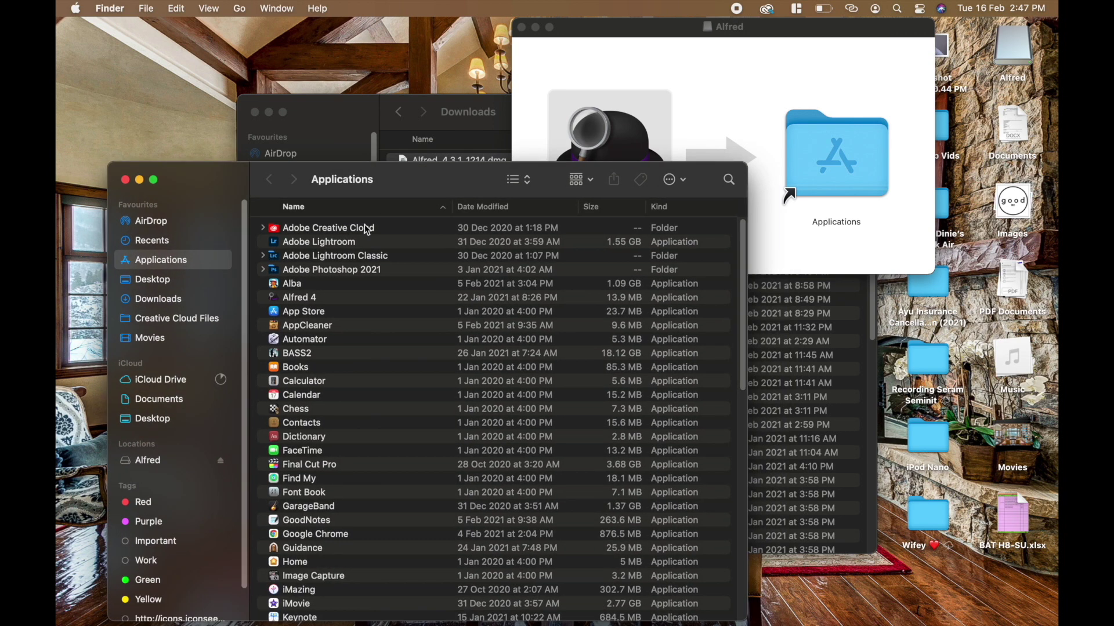
left_click(305, 301)
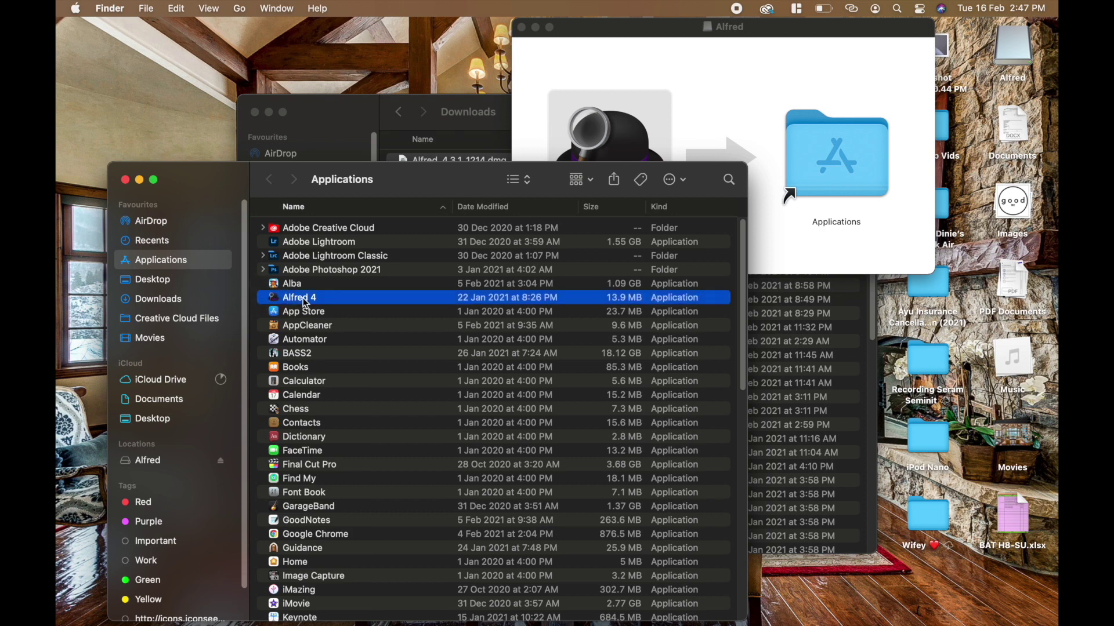
double_click(305, 301)
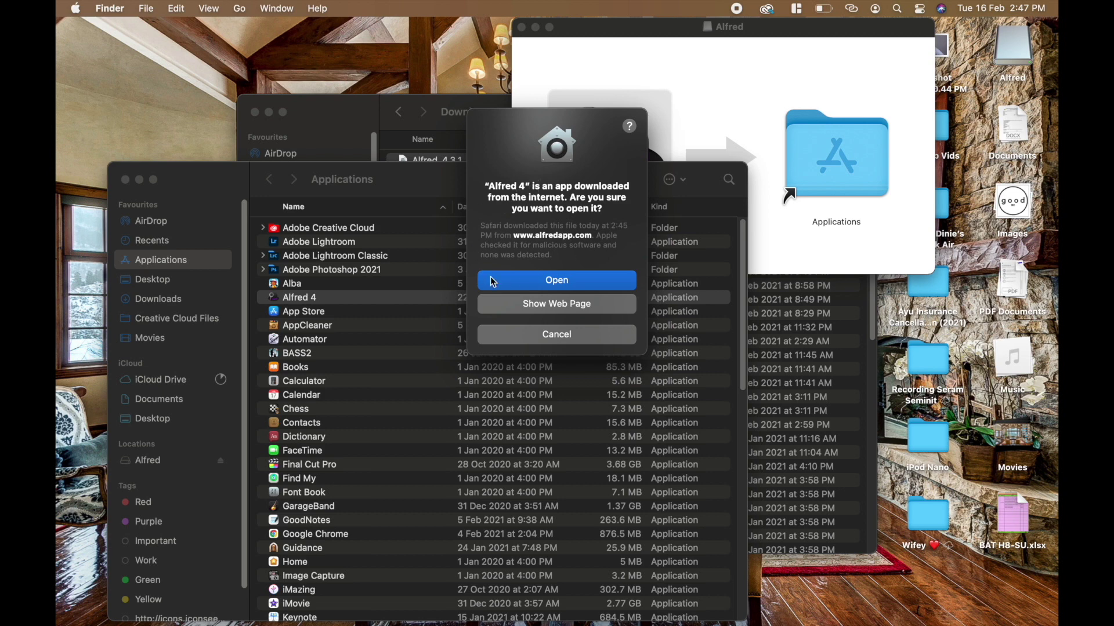
left_click(562, 280)
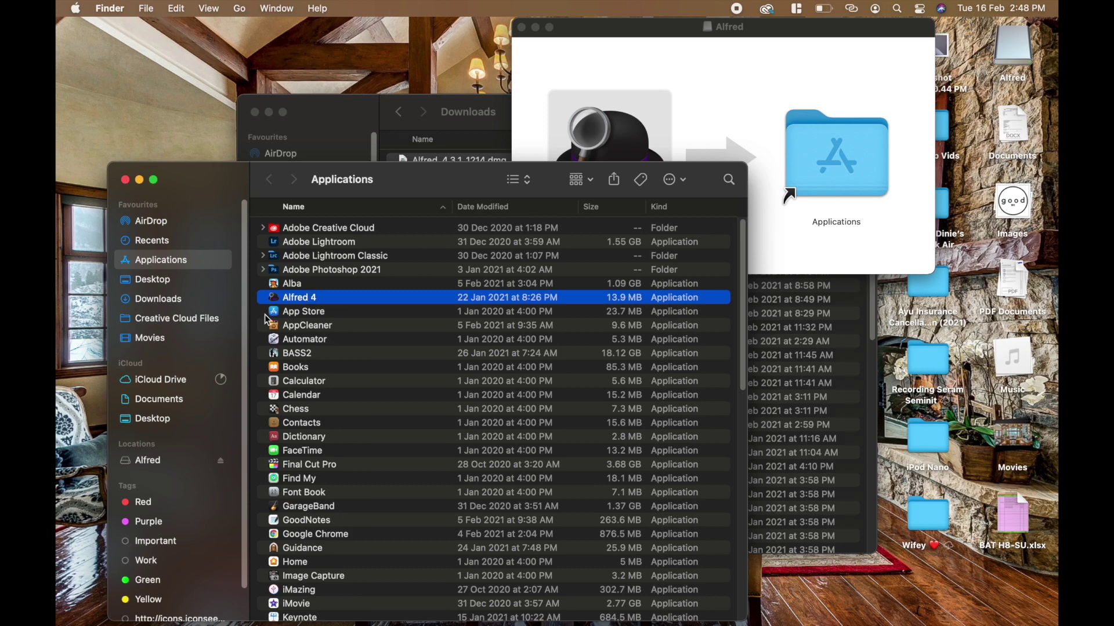
Step: Move Alfred 4 from the Applications folder to the Bin
right_click(302, 304)
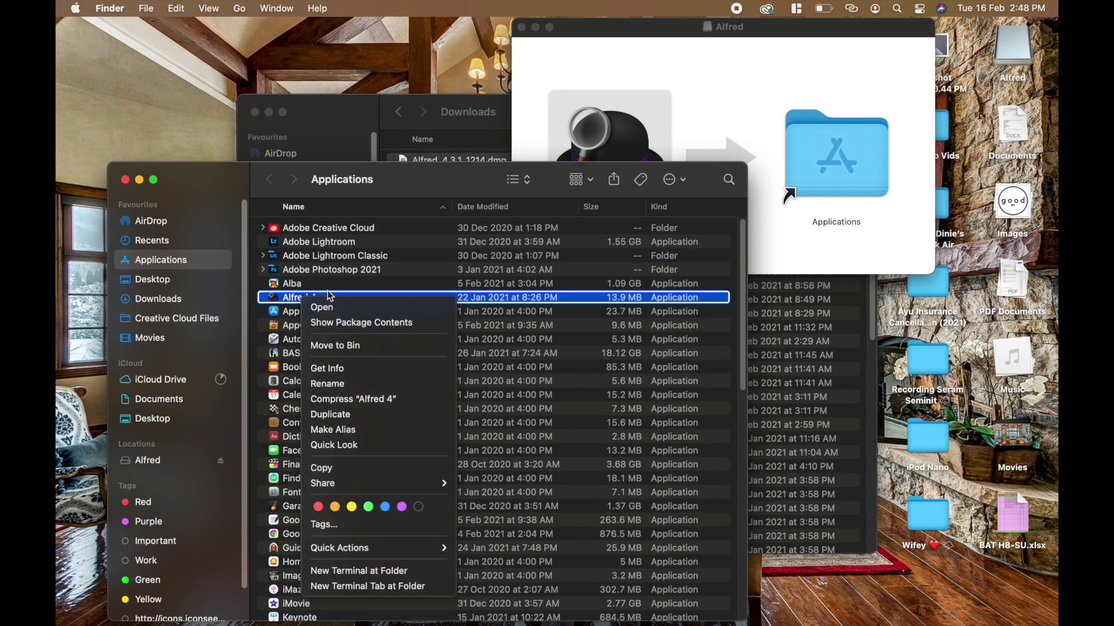
left_click(295, 302)
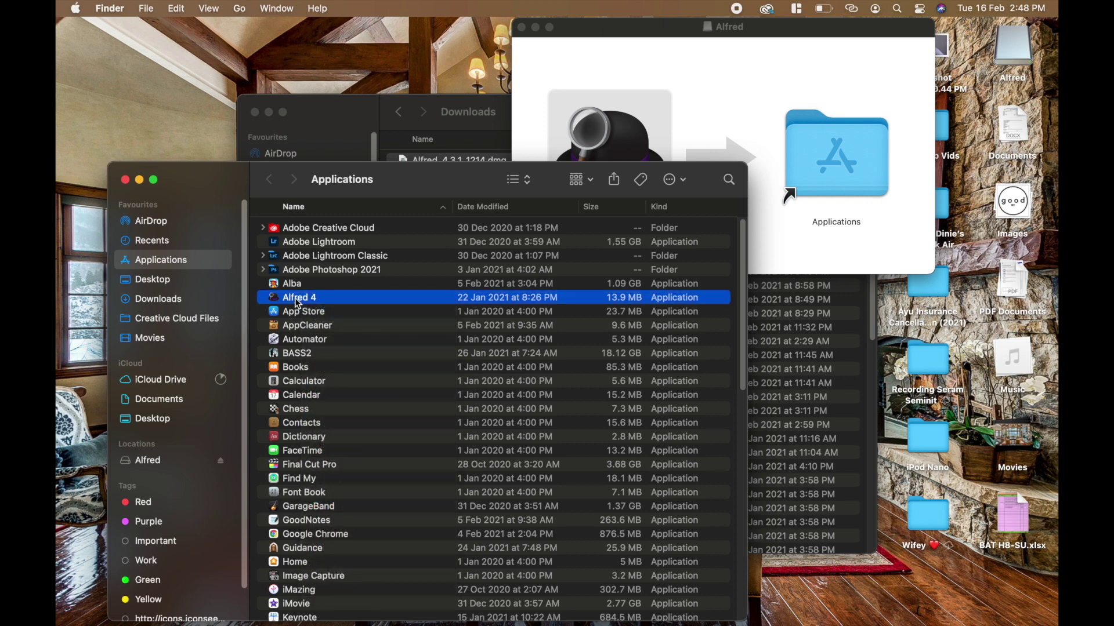
mouse_move(884, 620)
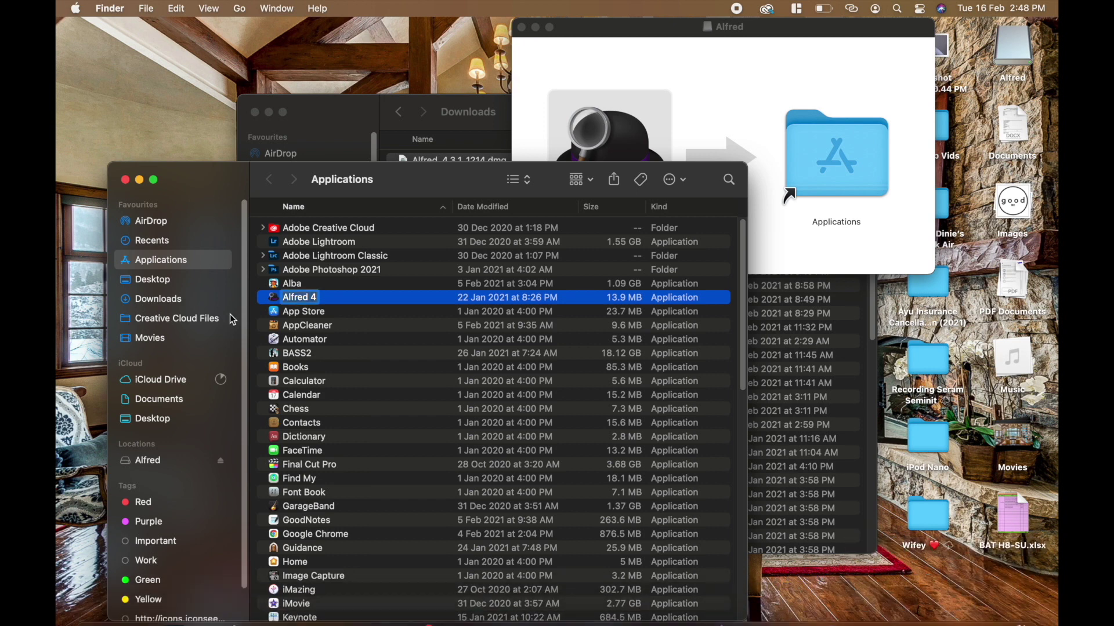
key("shift+Down")
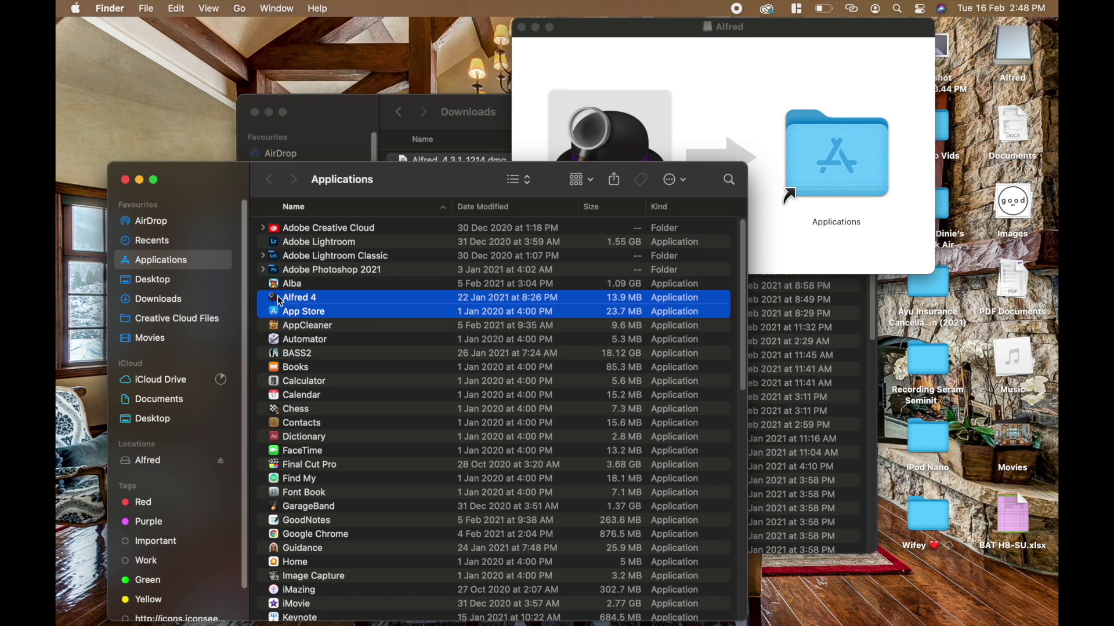
left_click(276, 296)
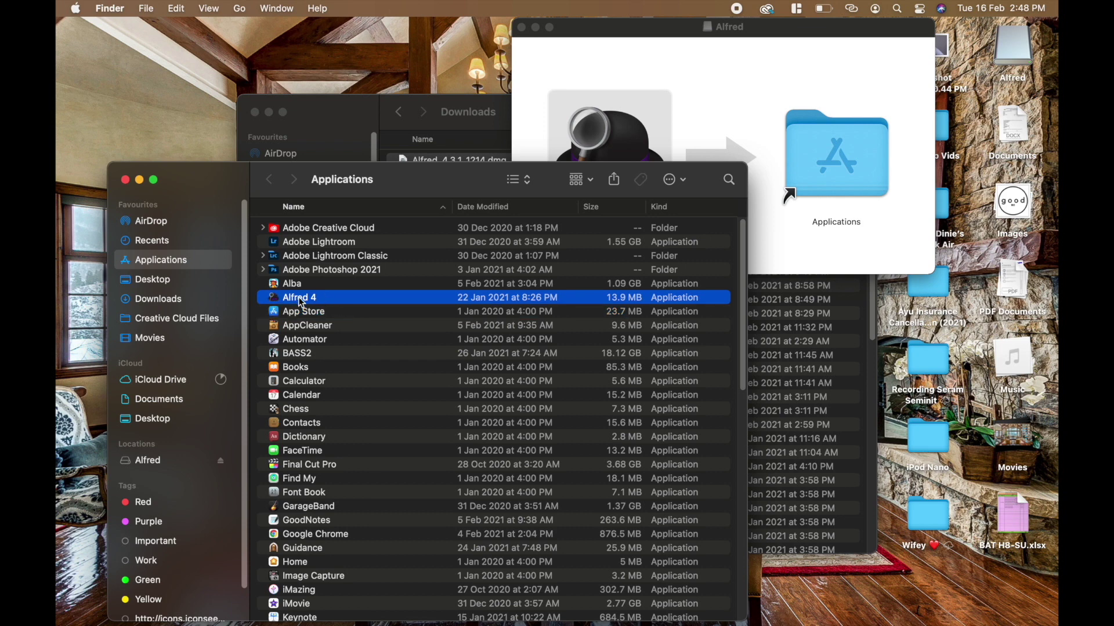
left_click_drag(302, 301, 1020, 609)
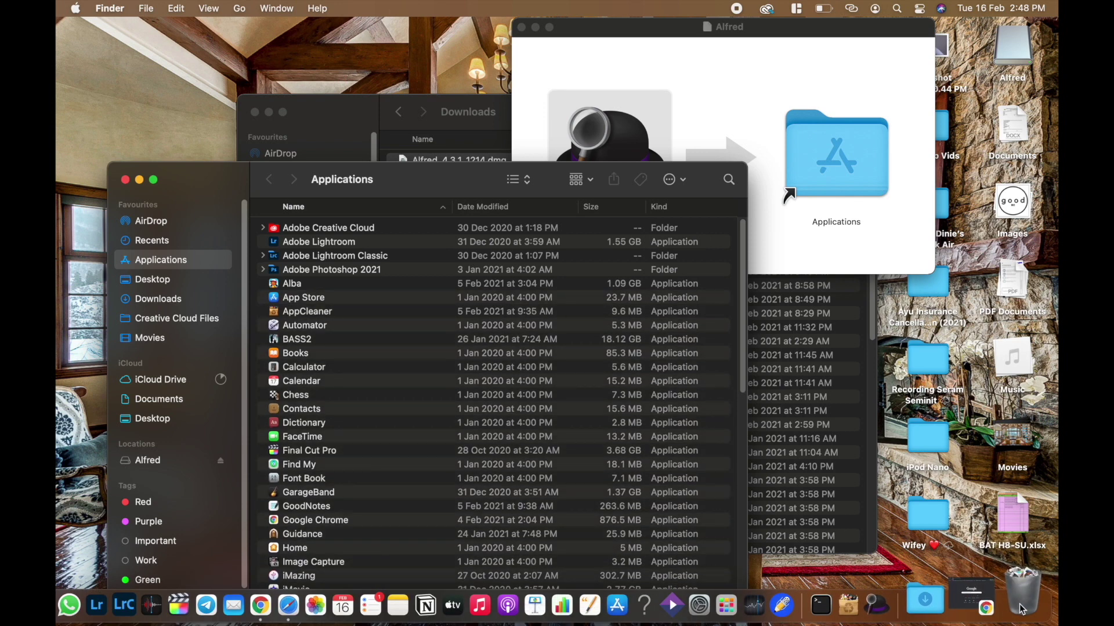
Step: Open the Bin and put Alfred 4 back in its original location
left_click(1021, 606)
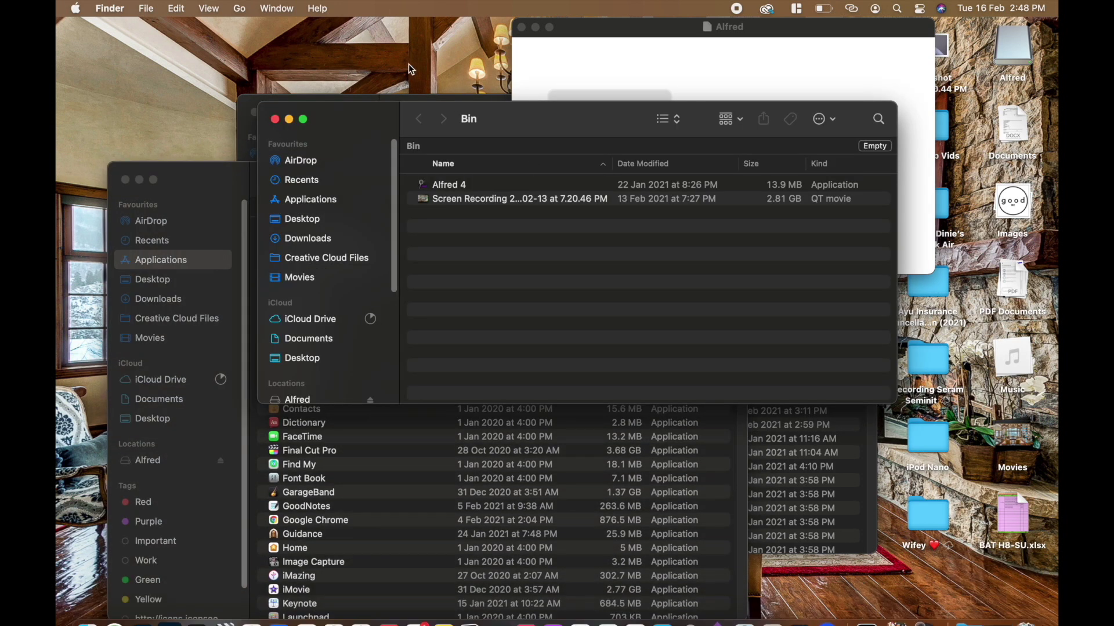
right_click(440, 190)
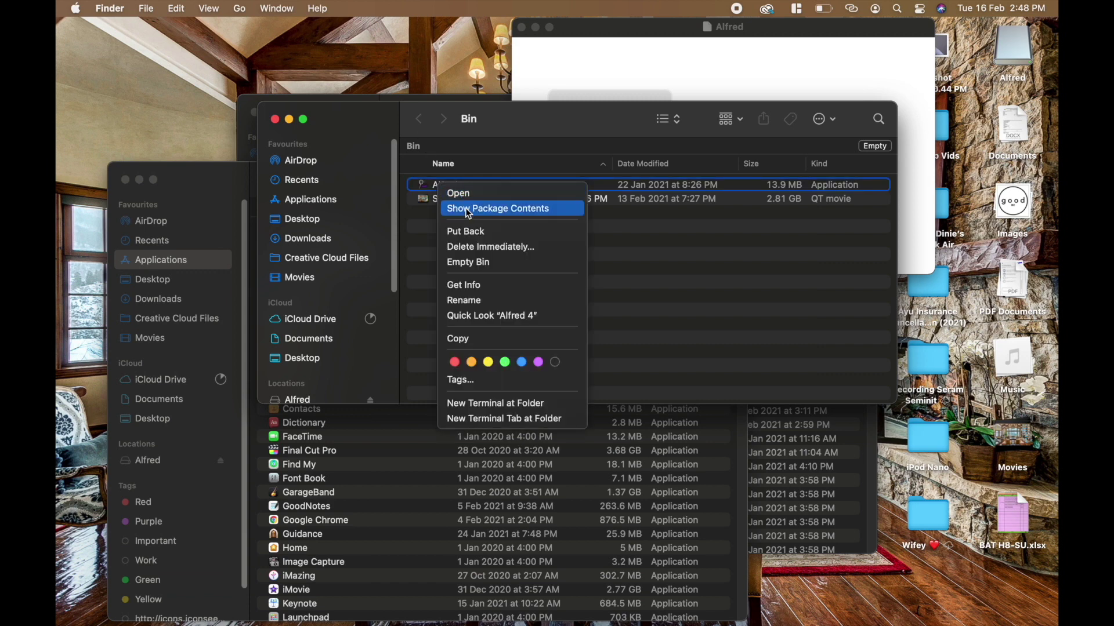
left_click(470, 233)
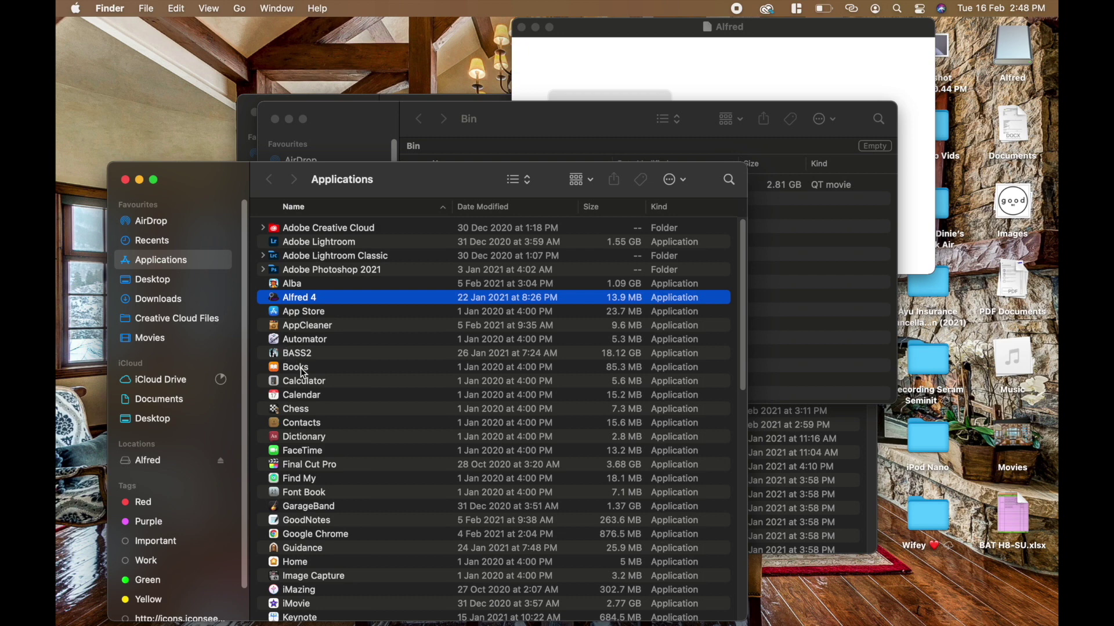
Step: Open AppCleaner from the Applications folder
left_click(321, 328)
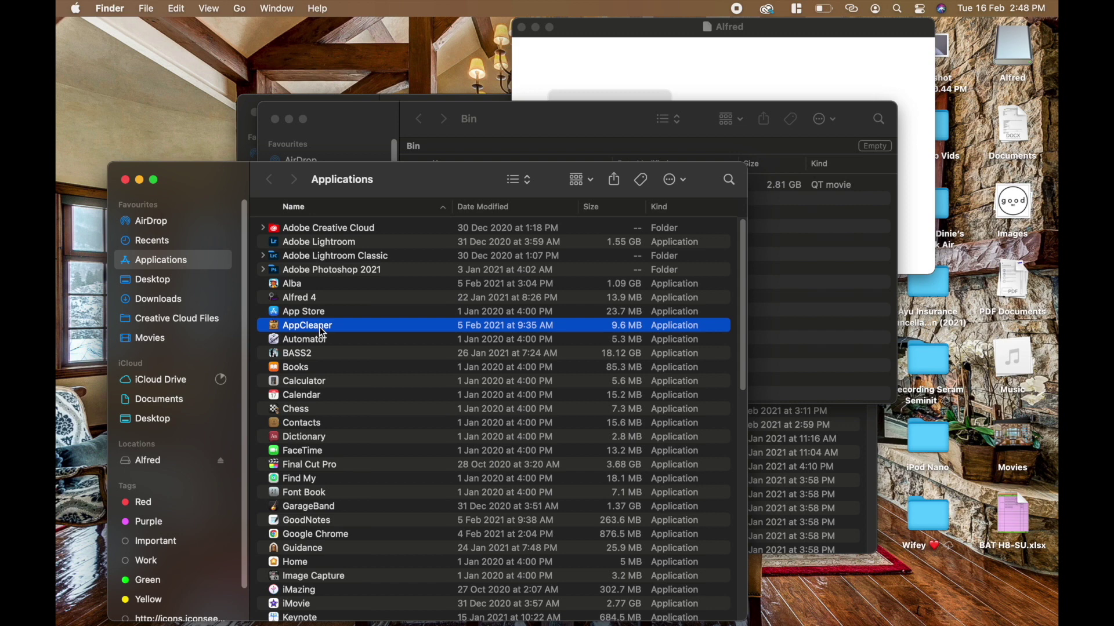
left_click(581, 180)
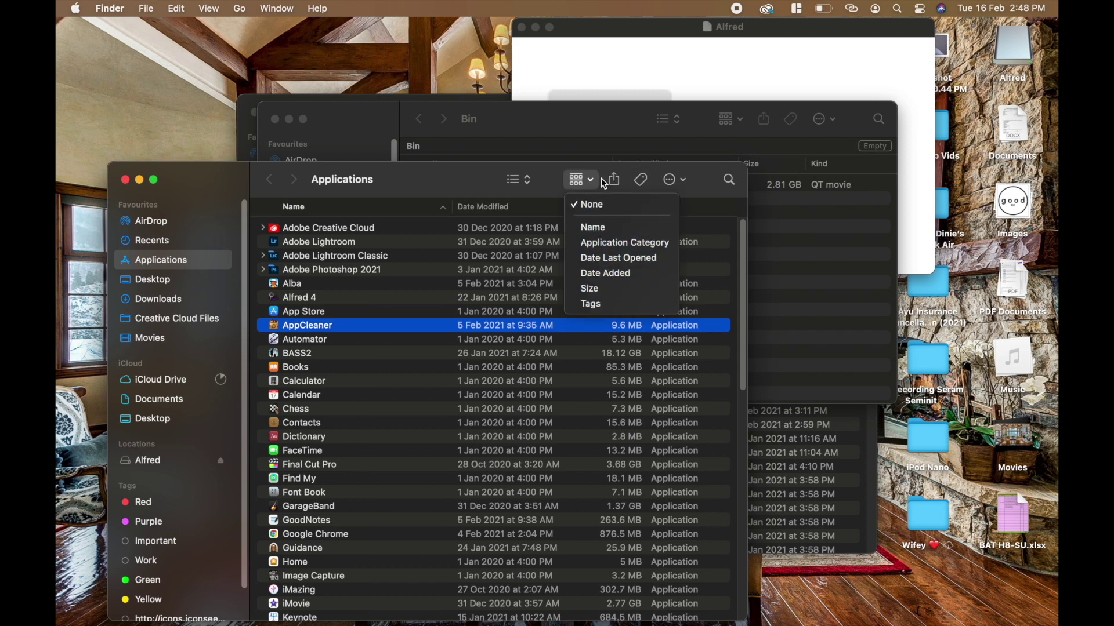
left_click(582, 184)
left_click(579, 181)
left_click(579, 181)
double_click(305, 325)
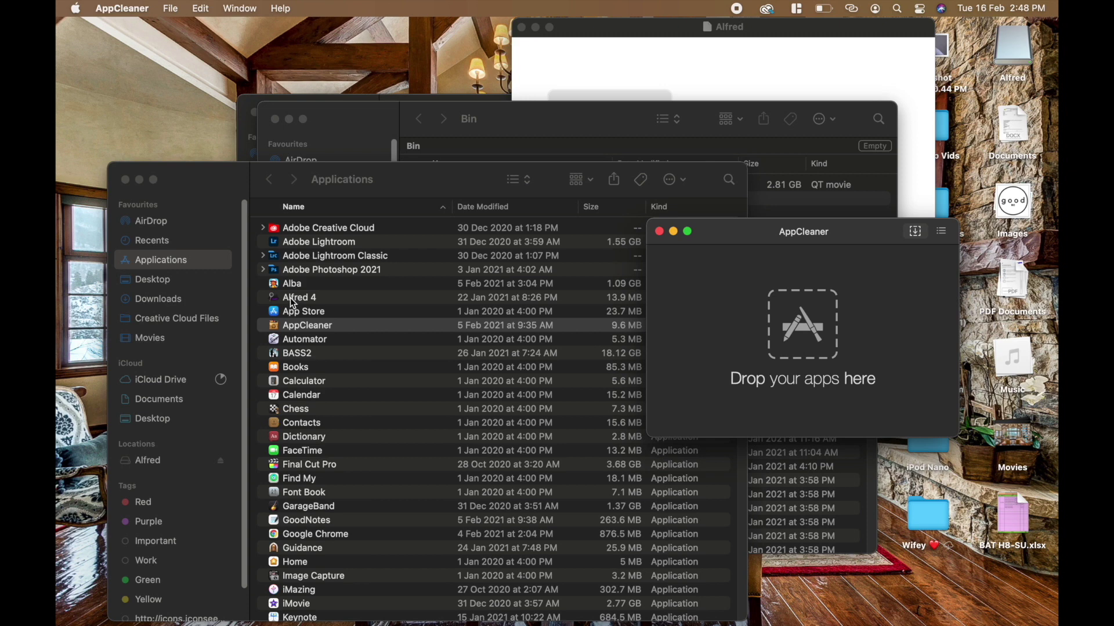
Step: Uninstall Alfred 4 together with its Application Support folder using AppCleaner, and close the AppCleaner window
left_click_drag(290, 297, 786, 356)
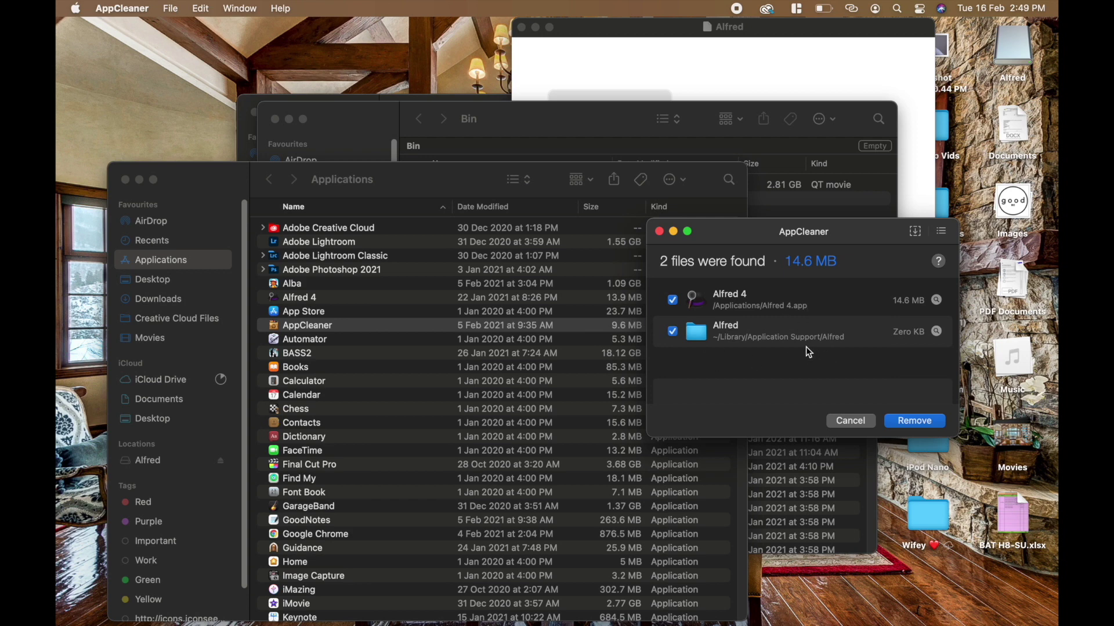
left_click(915, 421)
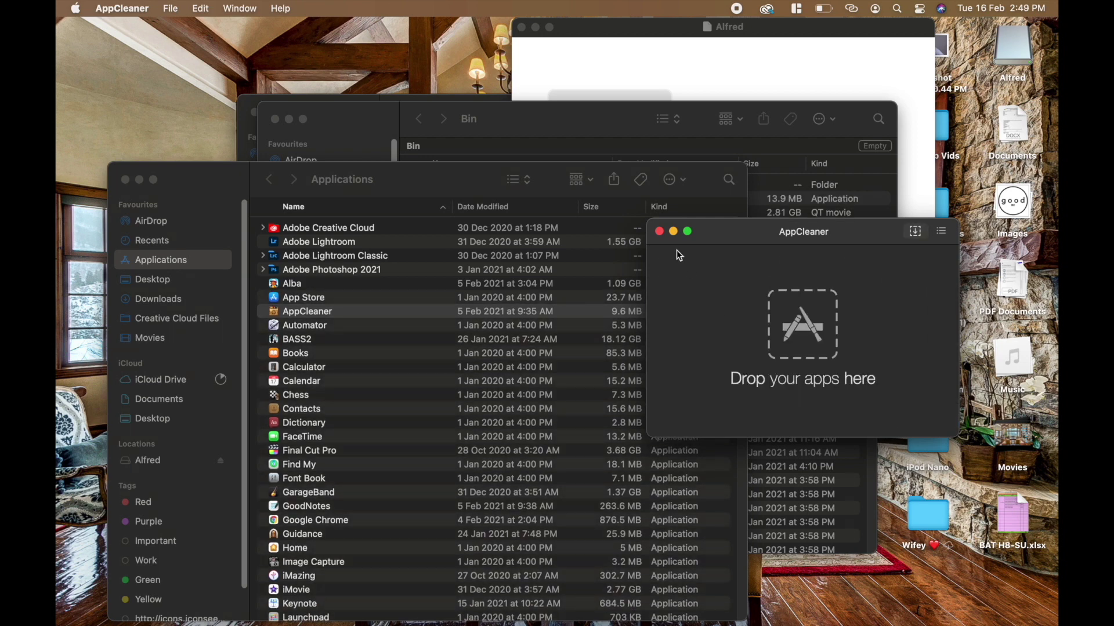
left_click(660, 232)
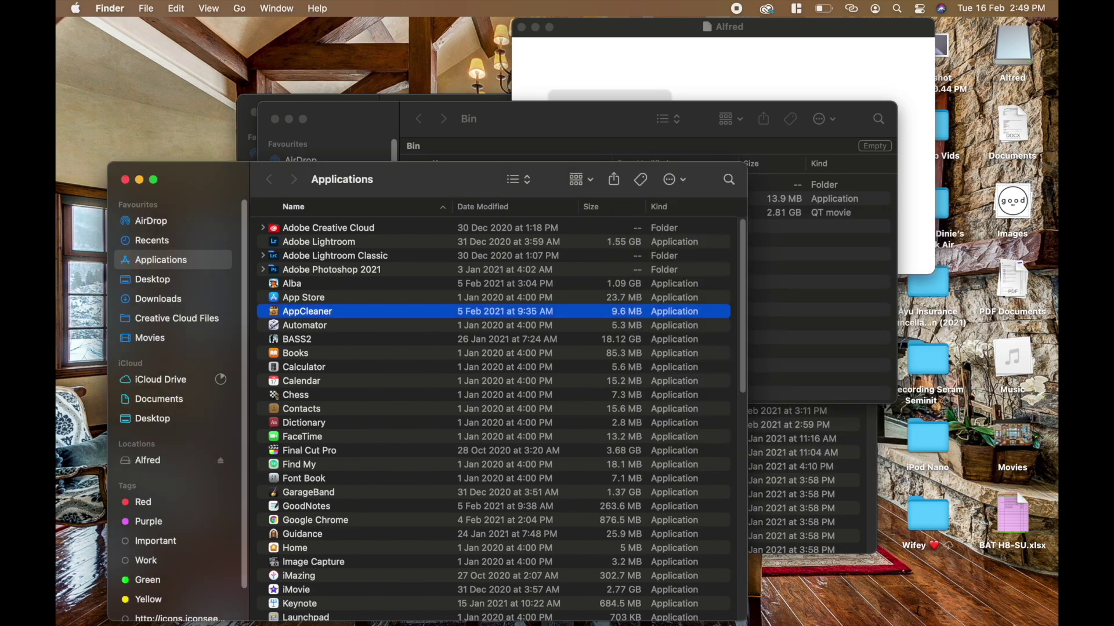
Step: Open the Bin to check the removed Alfred files, and close its window
left_click(1009, 573)
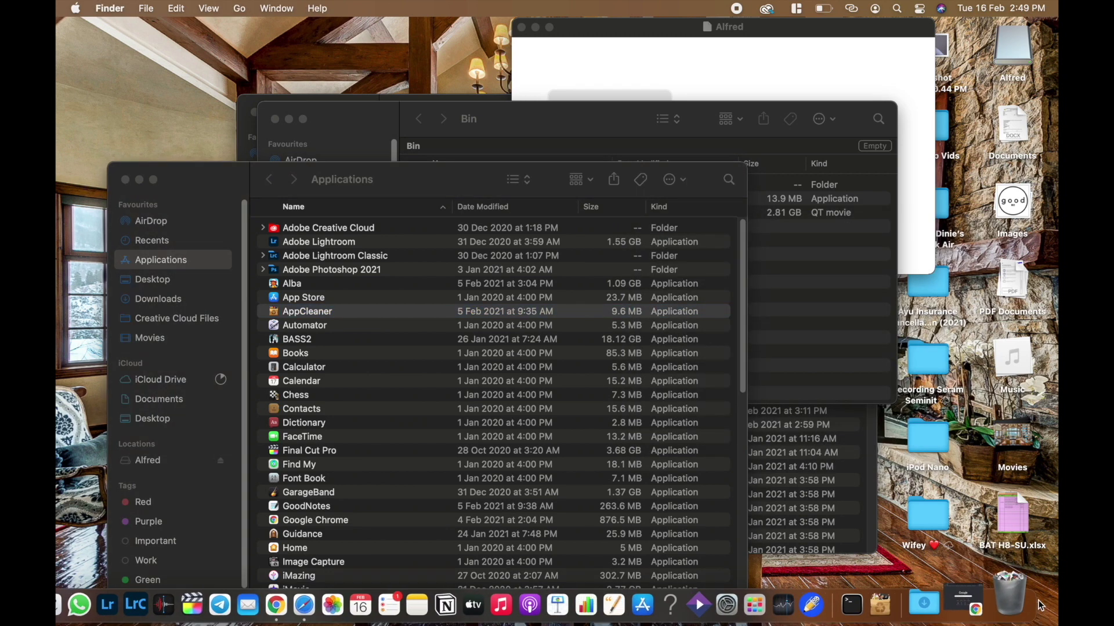
left_click(1022, 600)
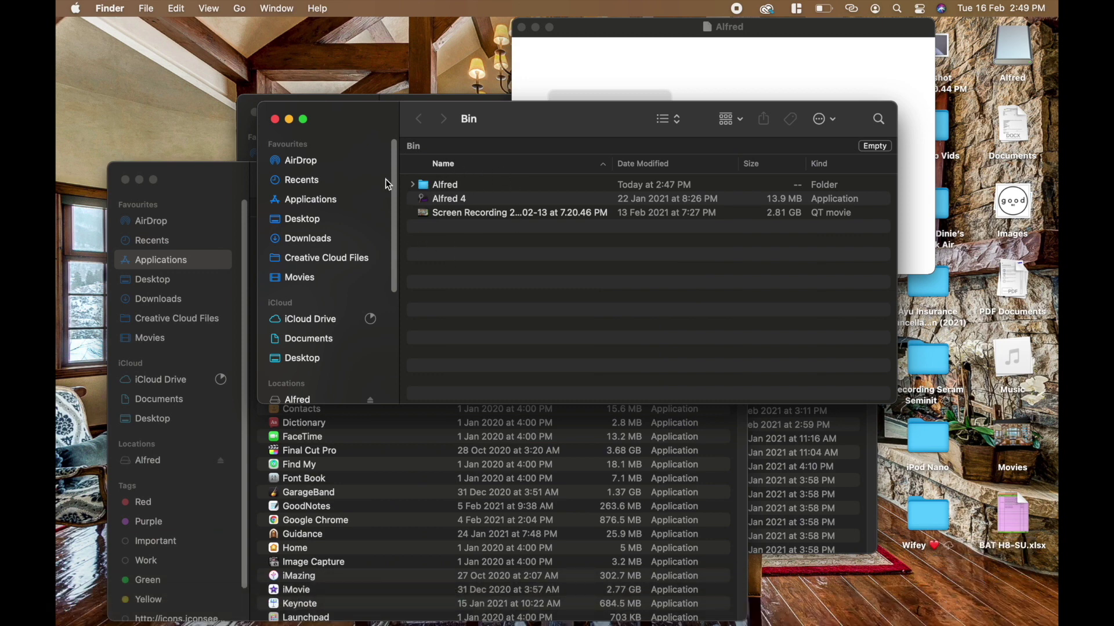
left_click(275, 119)
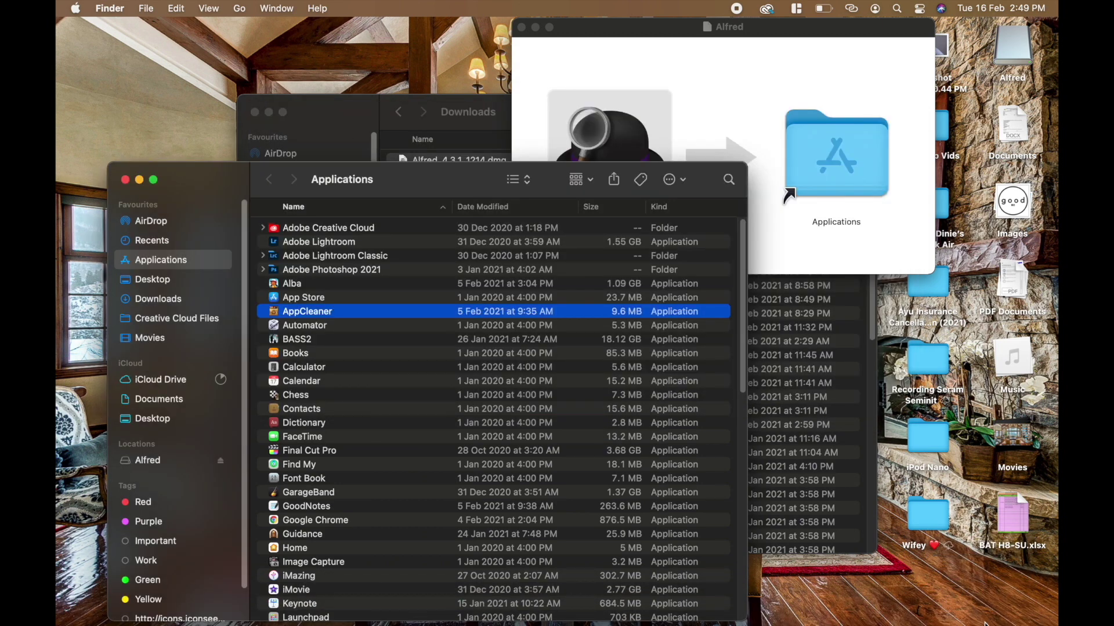
Step: Empty the Bin, permanently erasing all its items
right_click(1021, 596)
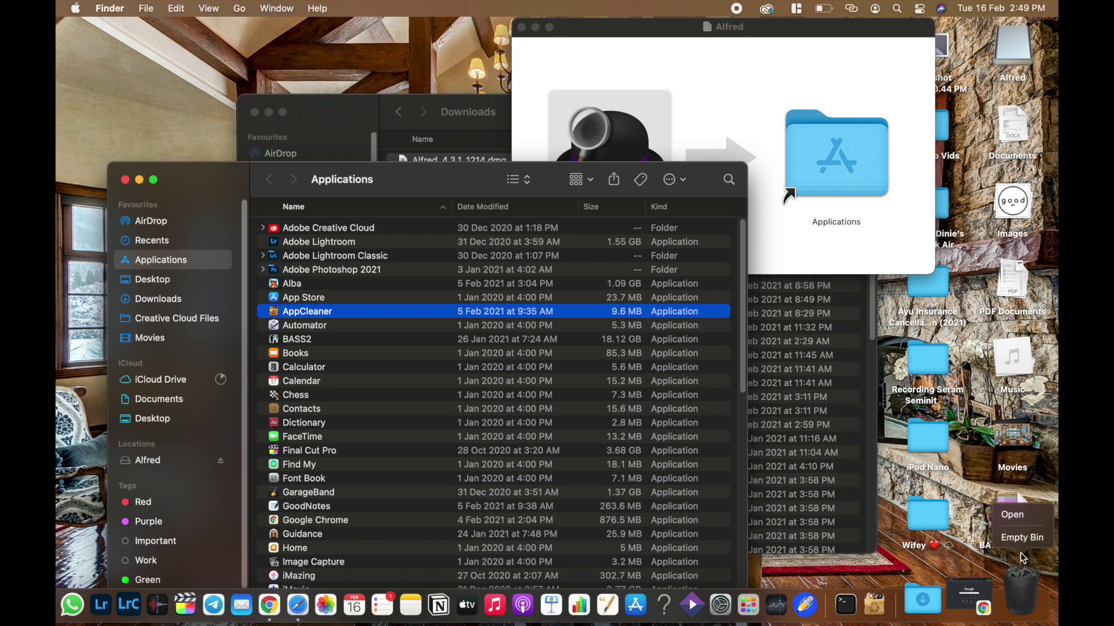
left_click(1023, 540)
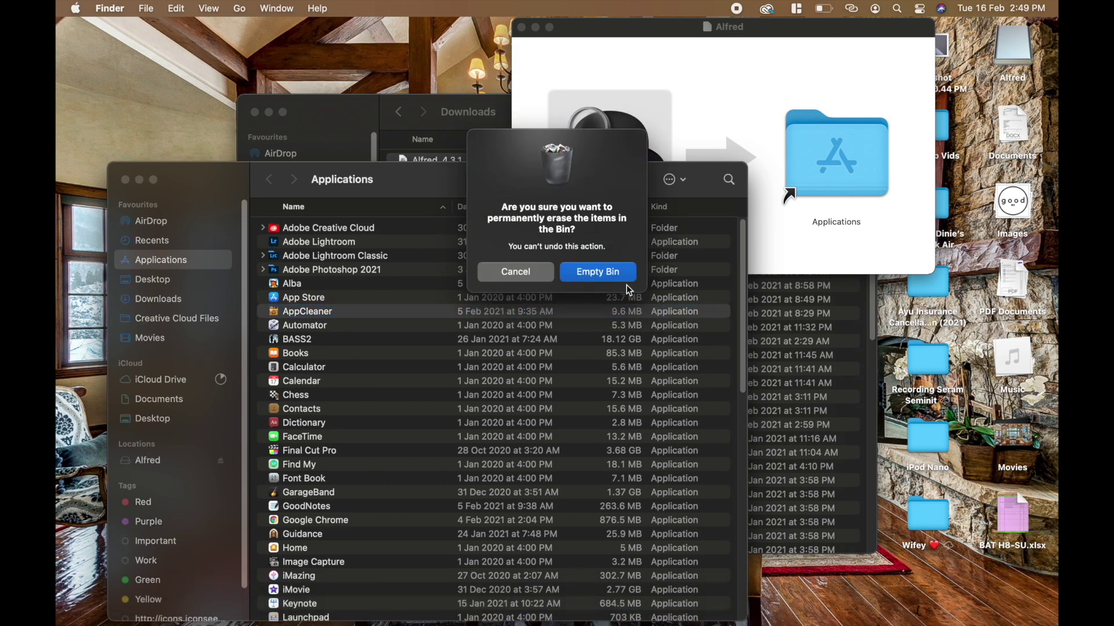
left_click(617, 275)
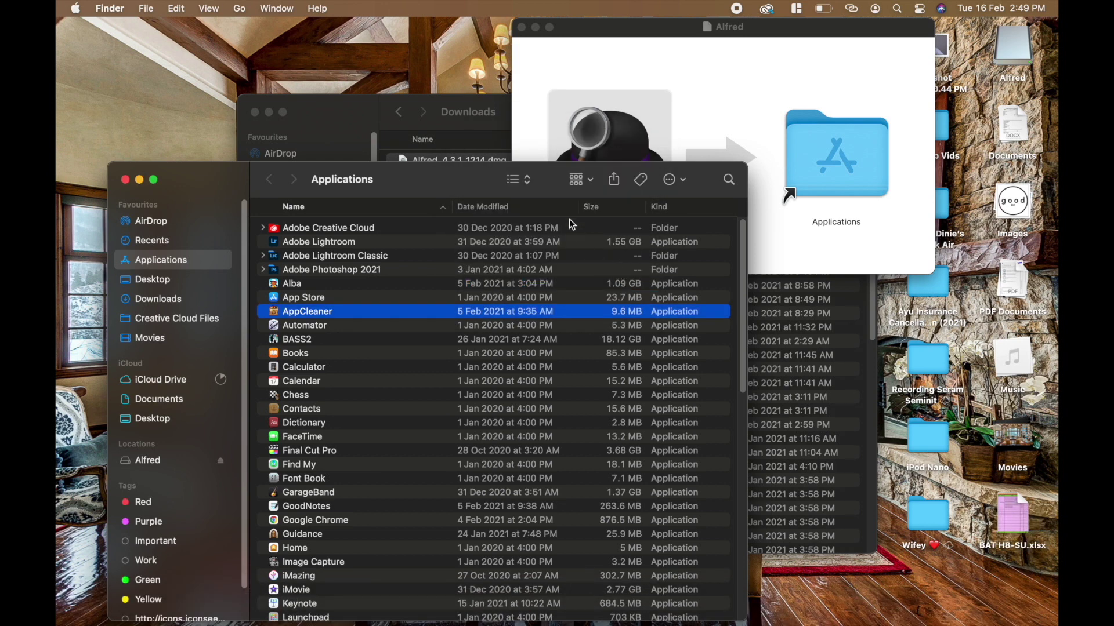
Step: Close the Alfred installer window and eject the Alfred disk image from the desktop
left_click(678, 29)
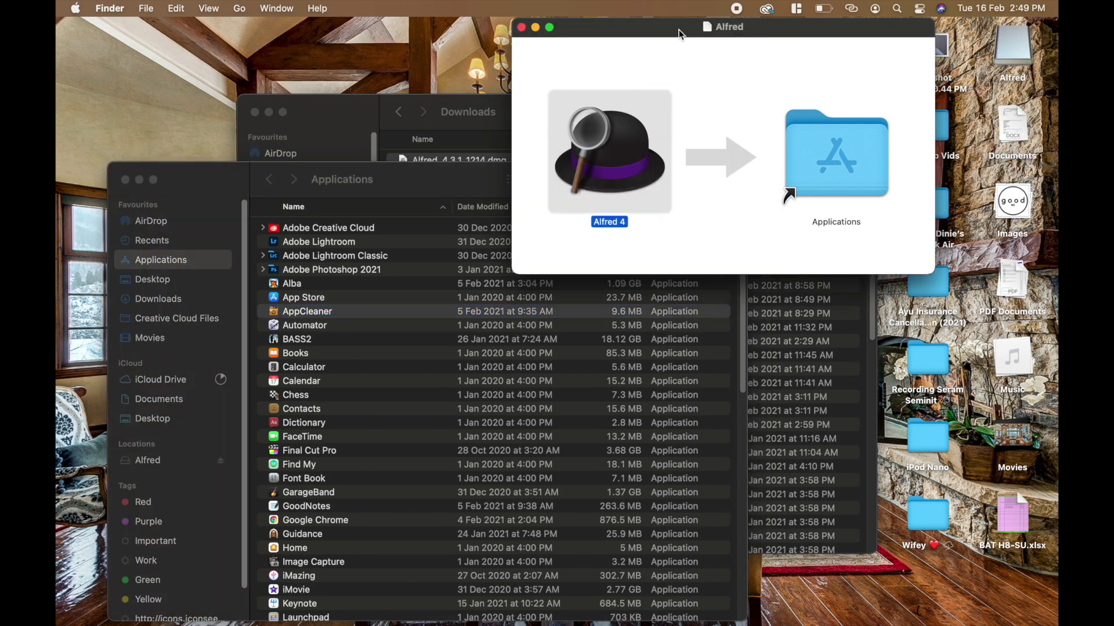
left_click(521, 28)
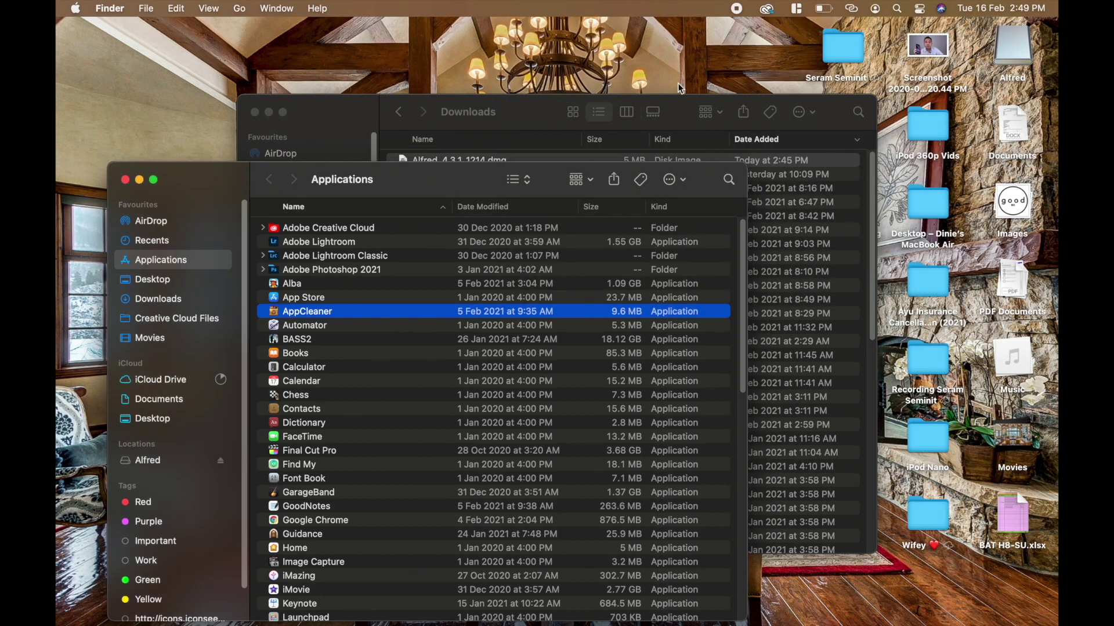
right_click(1010, 43)
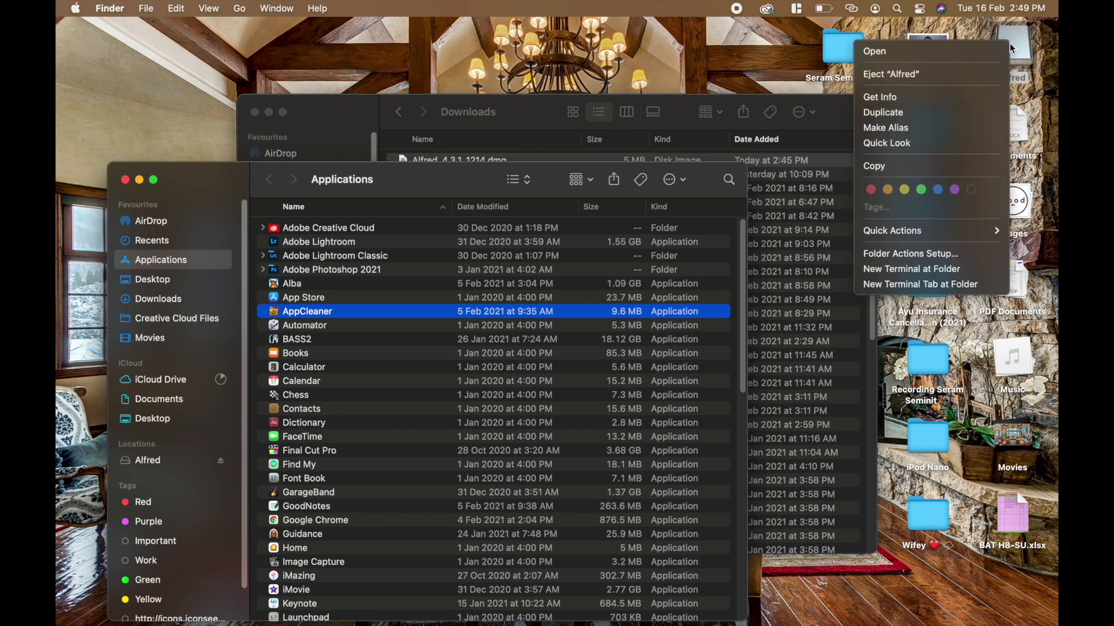
left_click(962, 77)
Step: Move the Alfred_4.3.1_1214.dmg disk image from the Downloads folder to the Bin
left_click(479, 114)
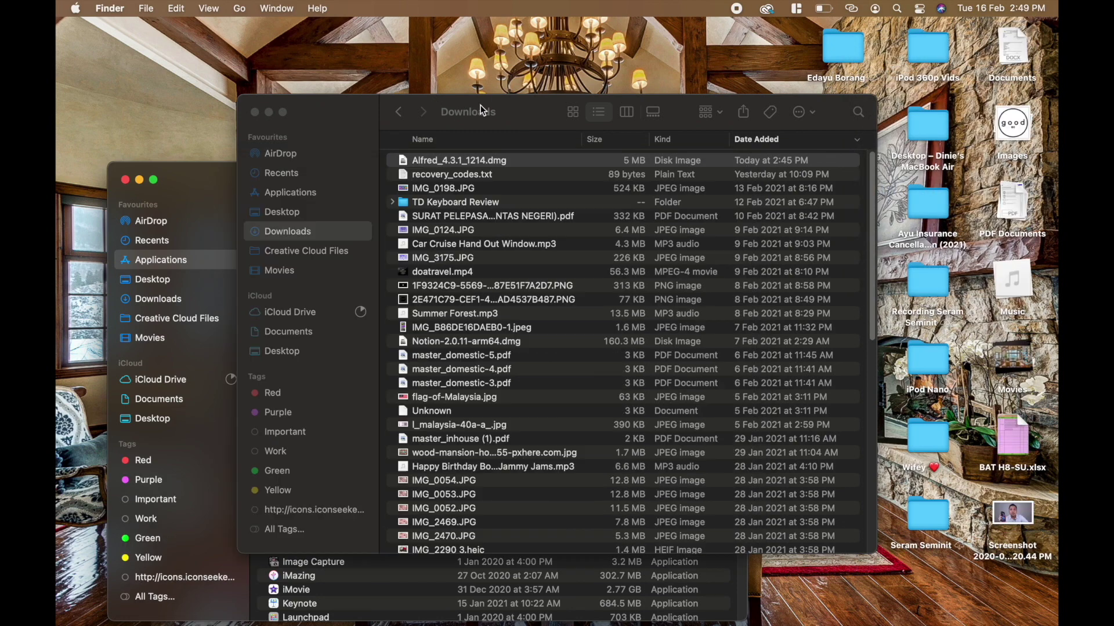
left_click(502, 163)
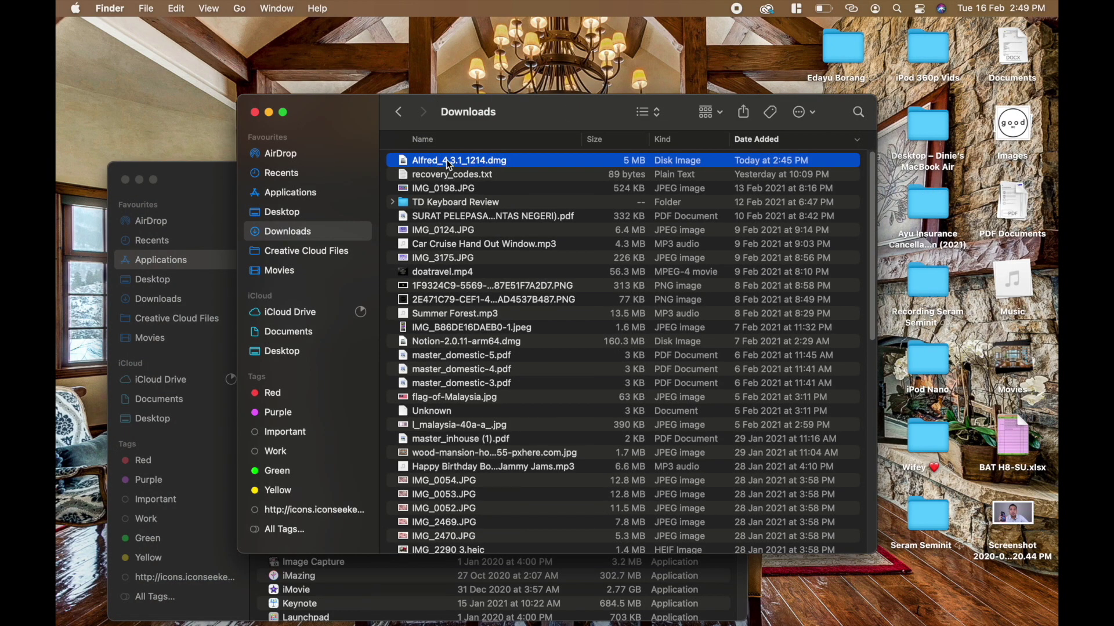
right_click(479, 165)
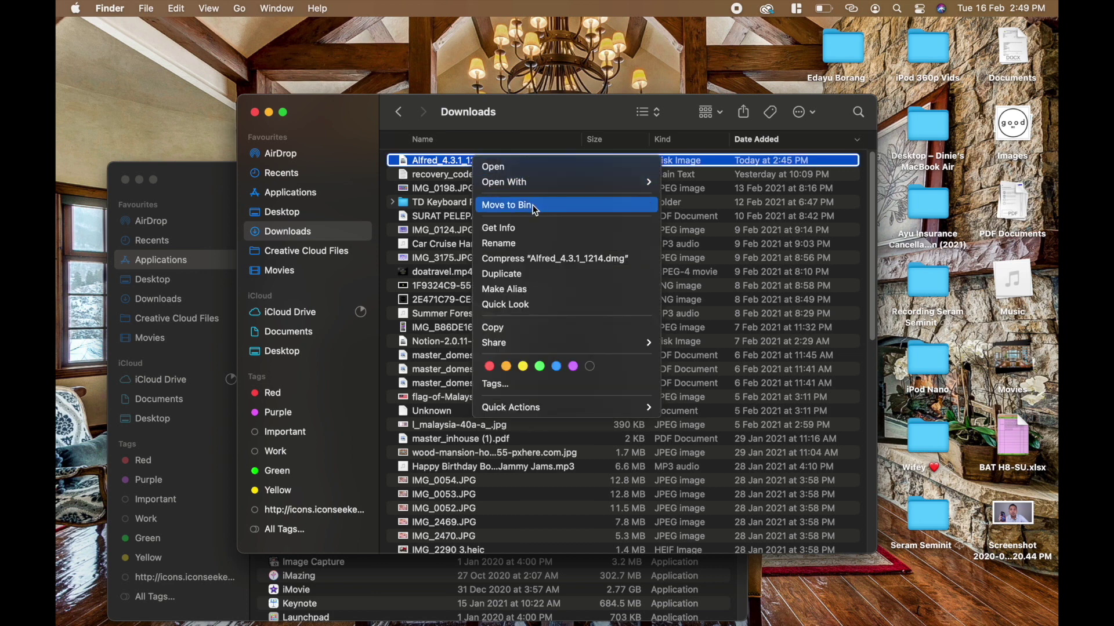
left_click(440, 161)
left_click_drag(540, 163, 1025, 599)
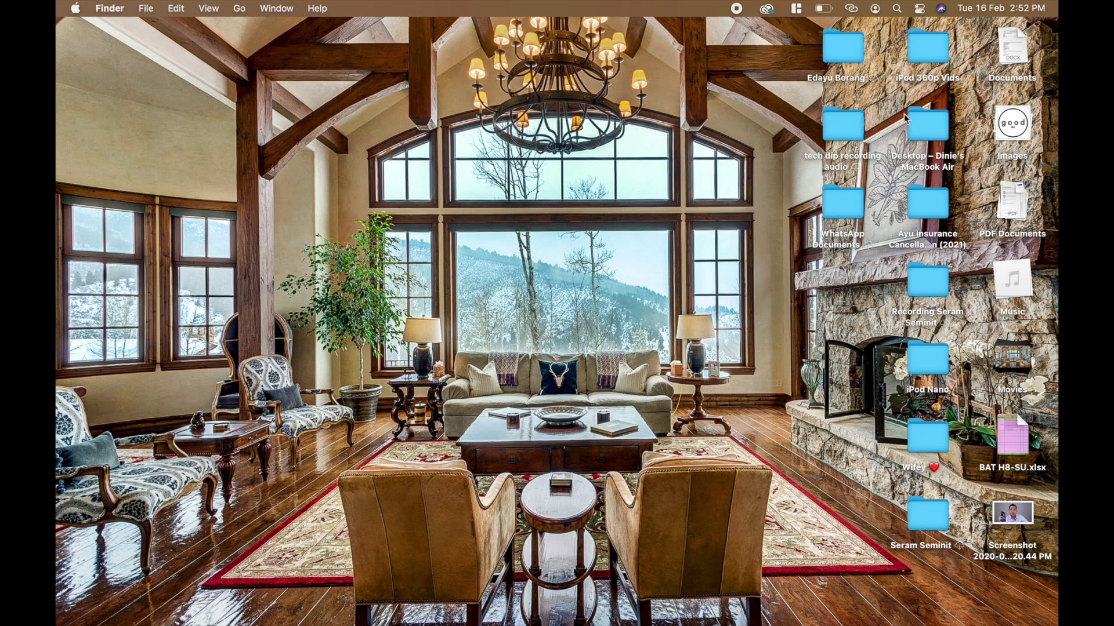
Step: View the available Wi-Fi networks and personal hotspot, and close the list
left_click(851, 8)
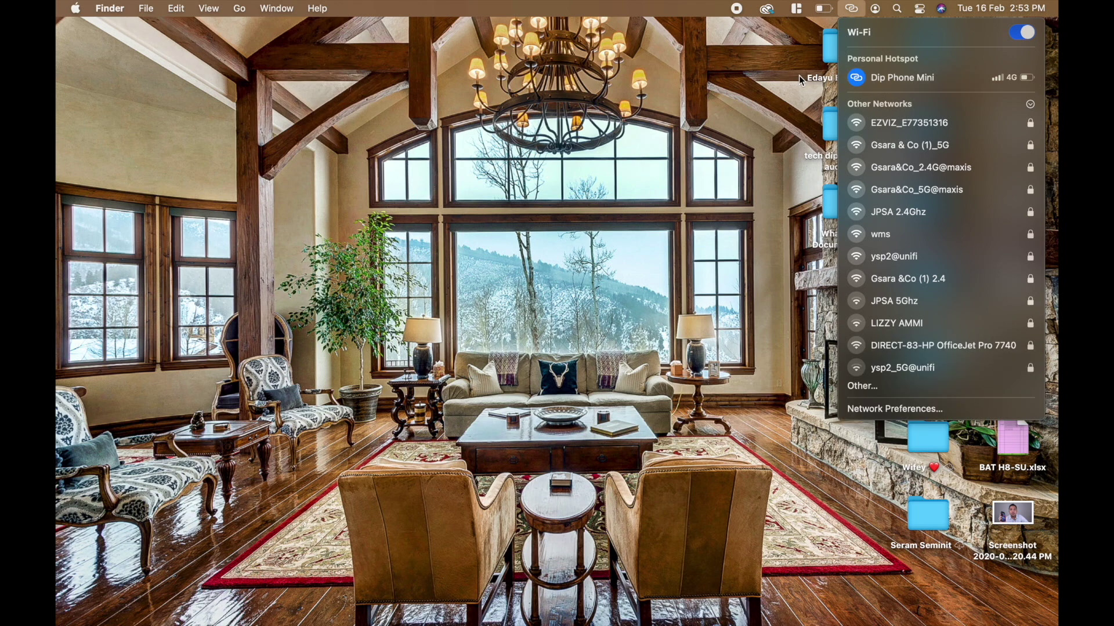
left_click(662, 107)
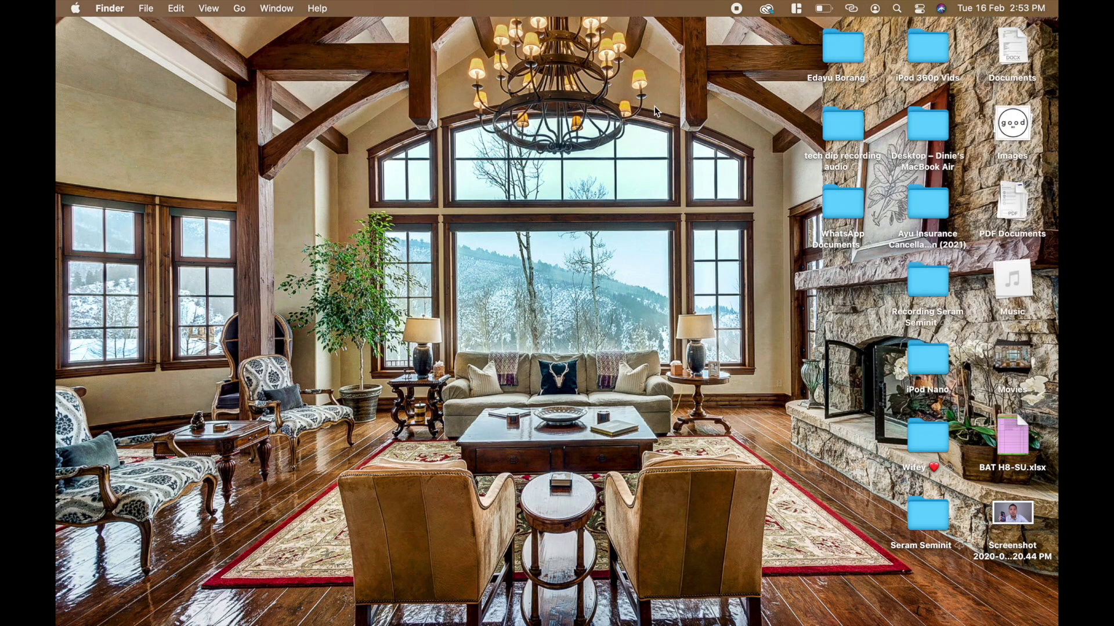
Step: Open FaceTime from Launchpad and browse its list of all recent calls
mouse_move(600, 621)
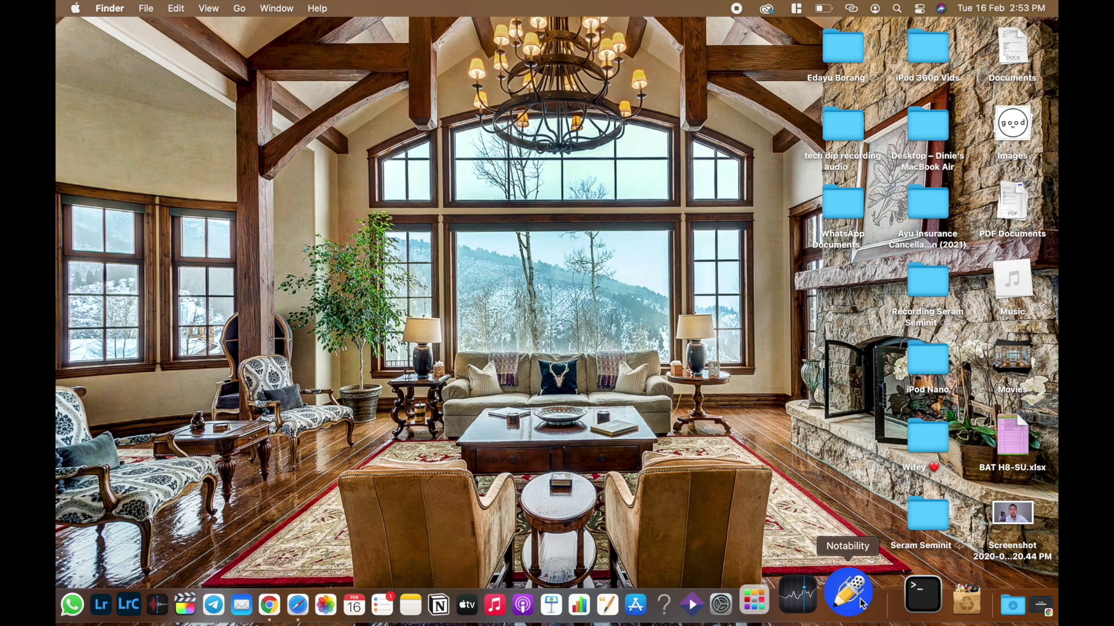
left_click(806, 602)
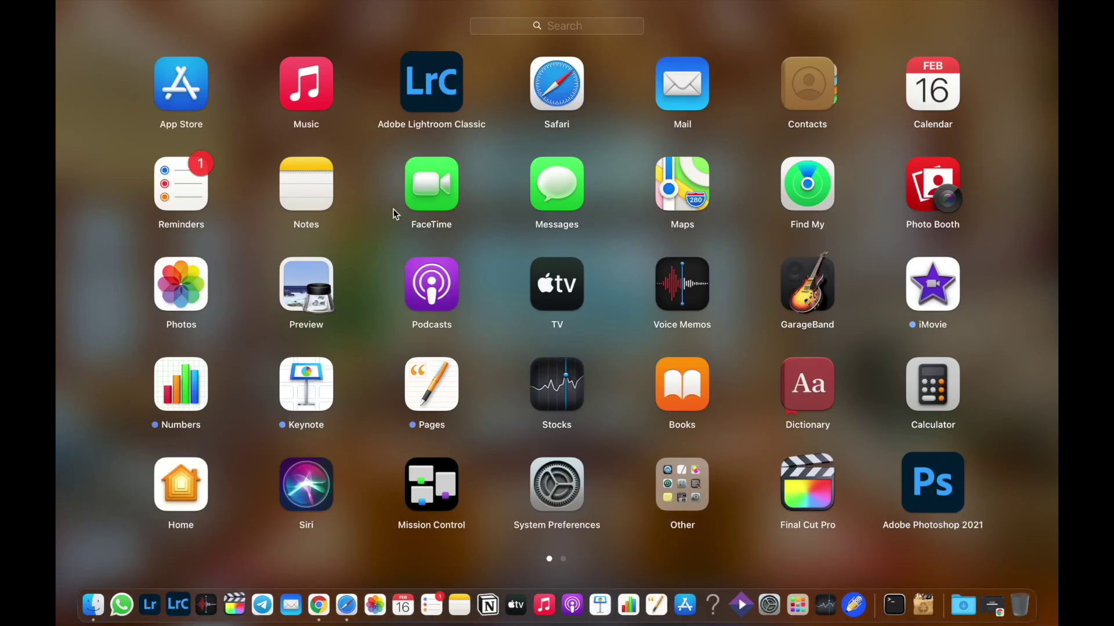
left_click(430, 189)
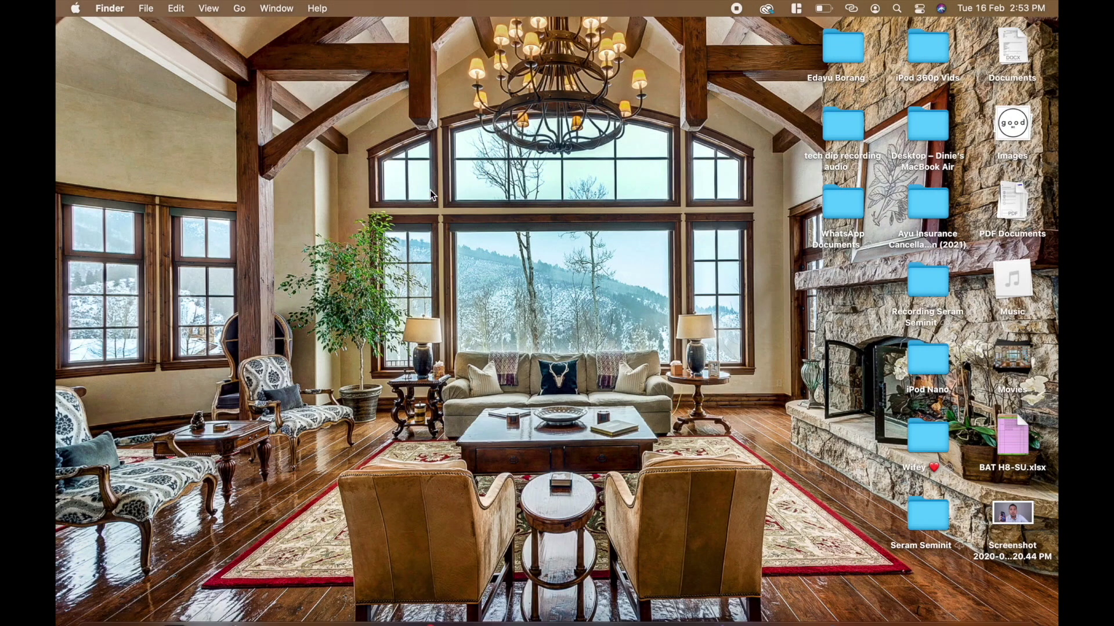
scroll(323, 332, "down", 15)
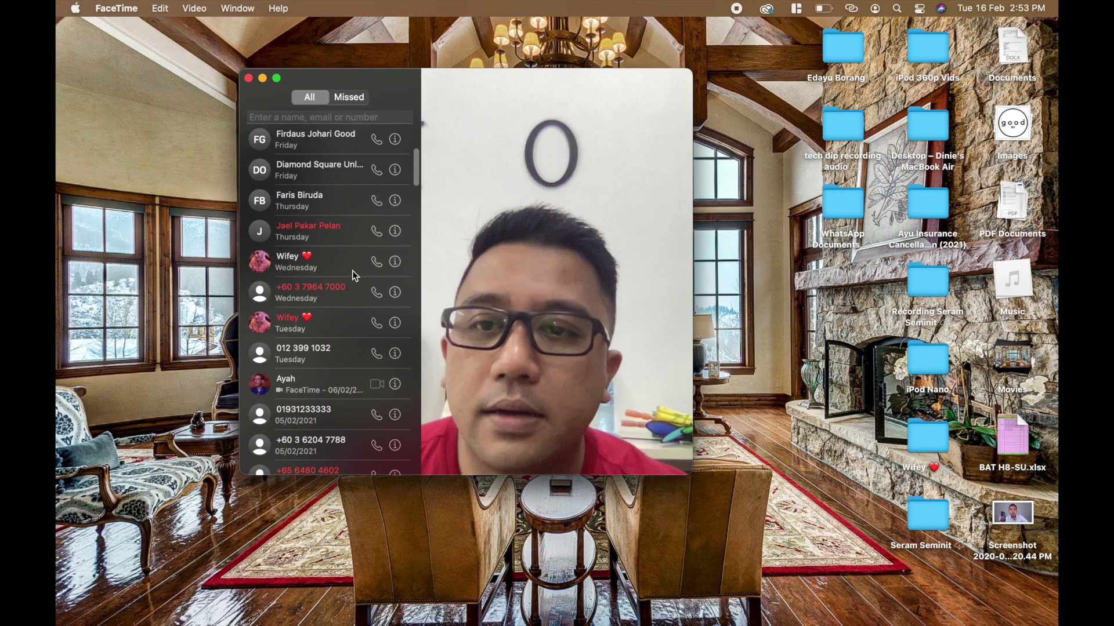
scroll(356, 278, "down", 1)
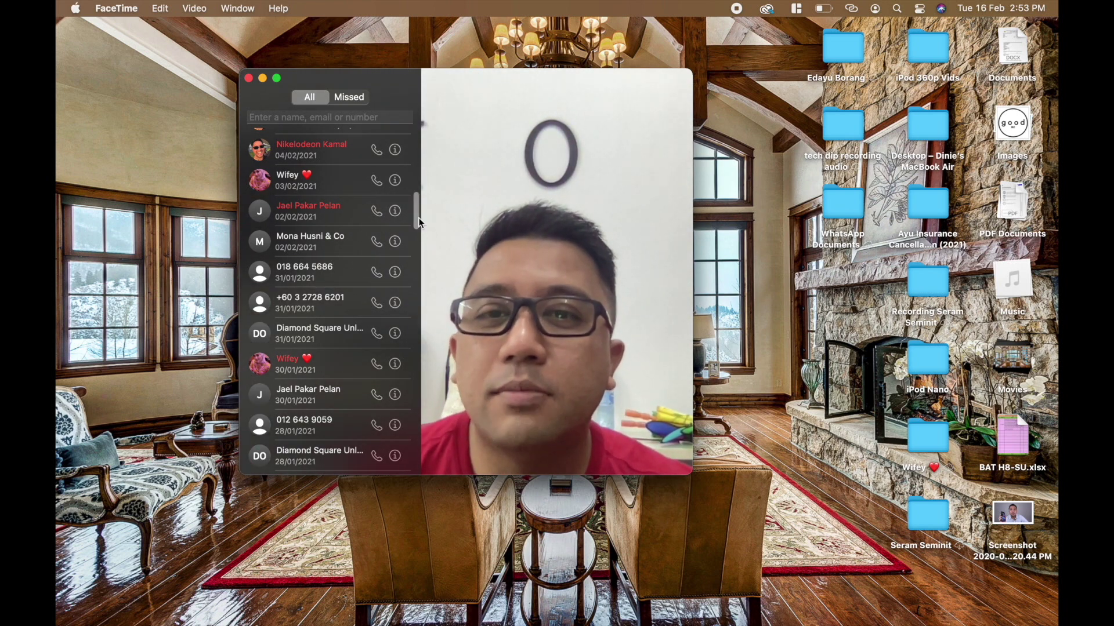
left_click_drag(415, 217, 417, 148)
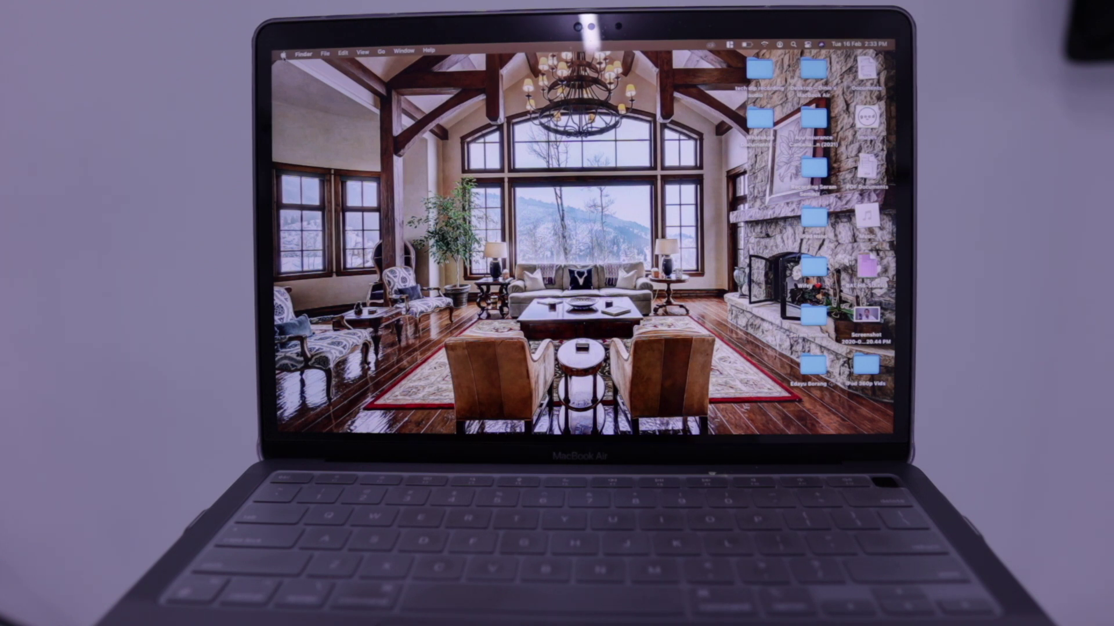
Step: Shut down the Mac, toggling the option to reopen windows when logging back in before confirming
left_click(283, 56)
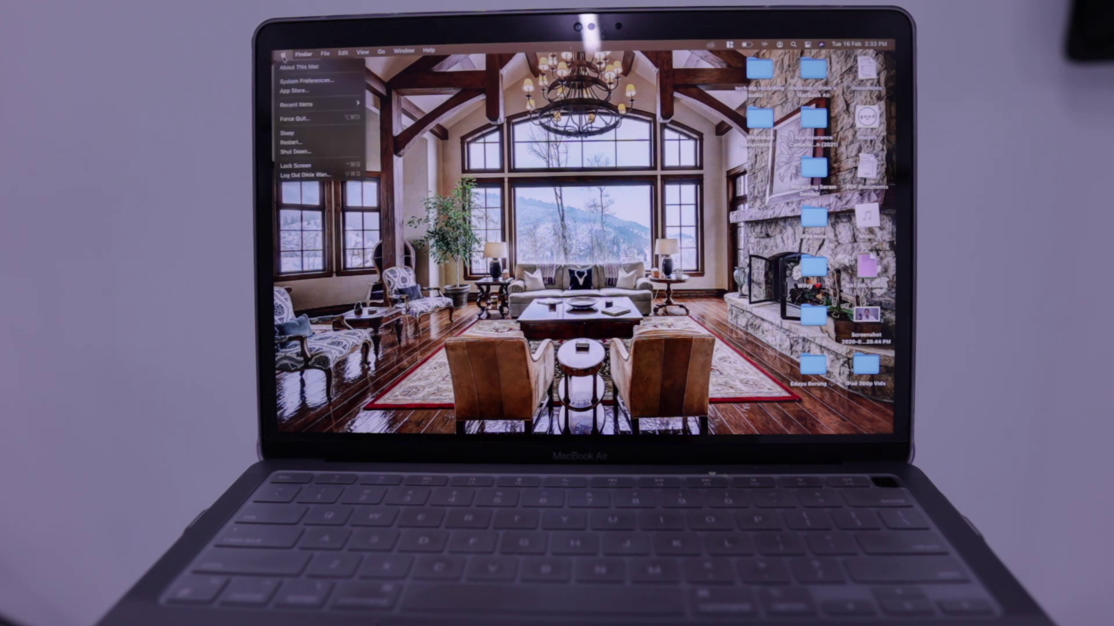
left_click(294, 152)
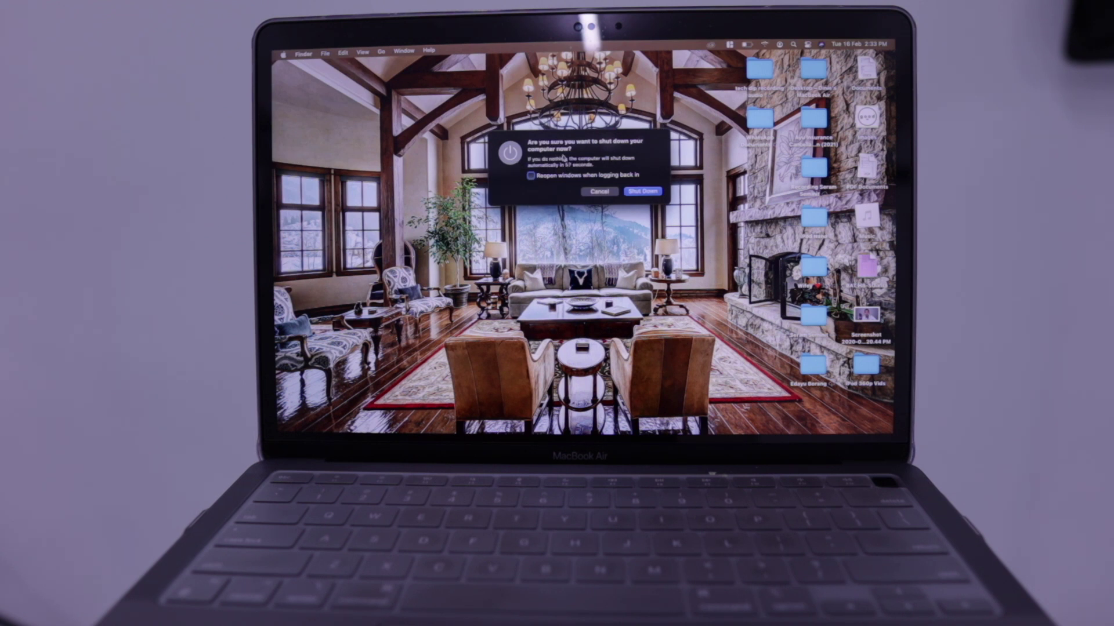
left_click(531, 175)
left_click(532, 177)
left_click(635, 192)
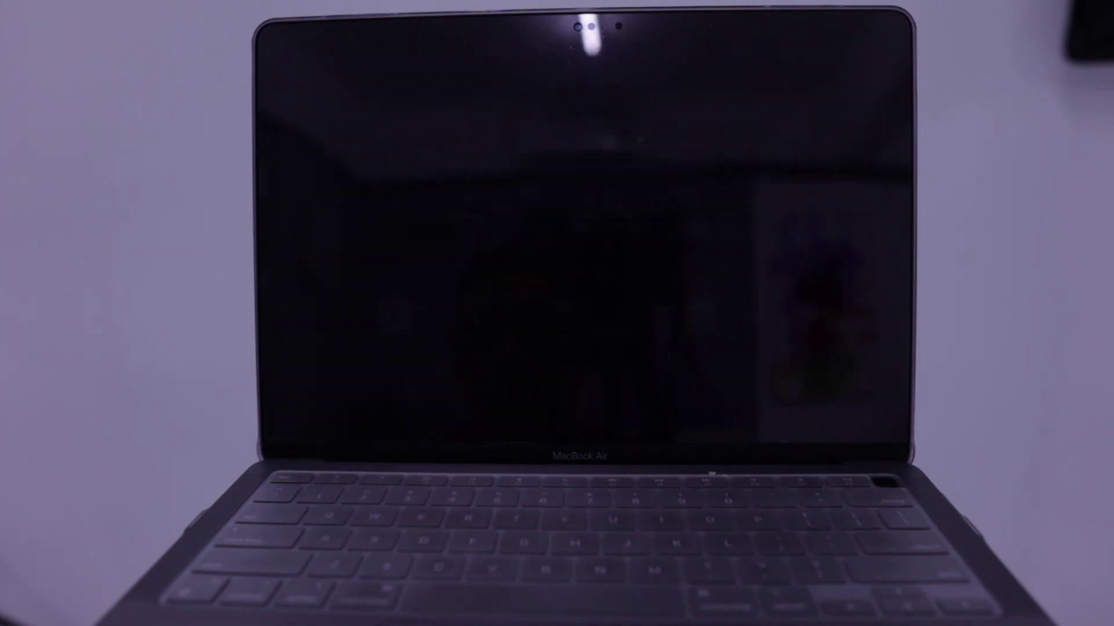